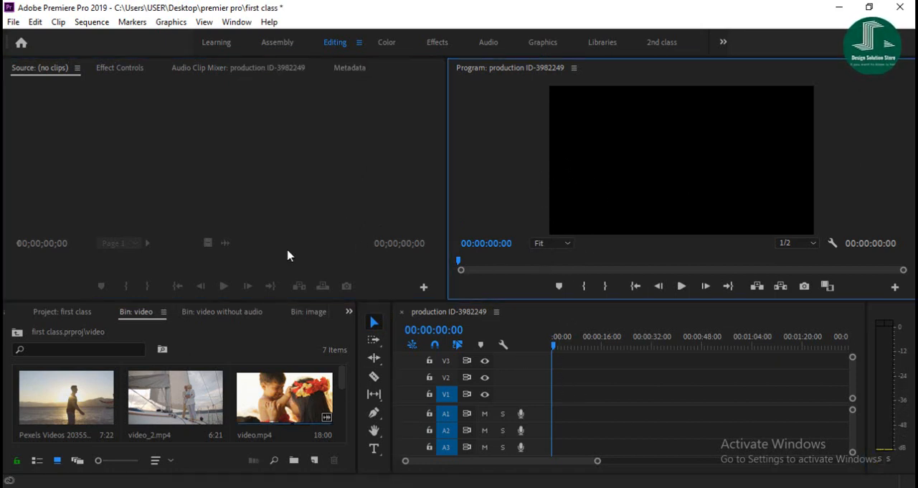
click(289, 187)
click(628, 174)
click(410, 194)
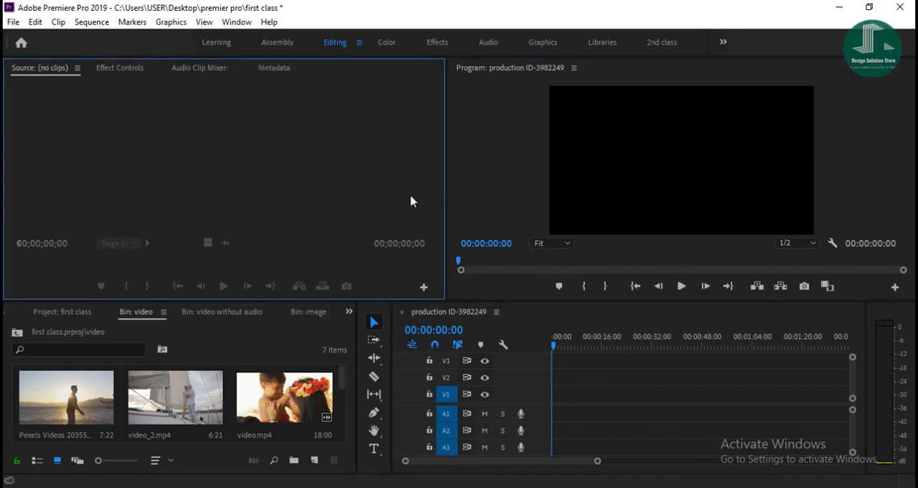
click(612, 195)
click(364, 198)
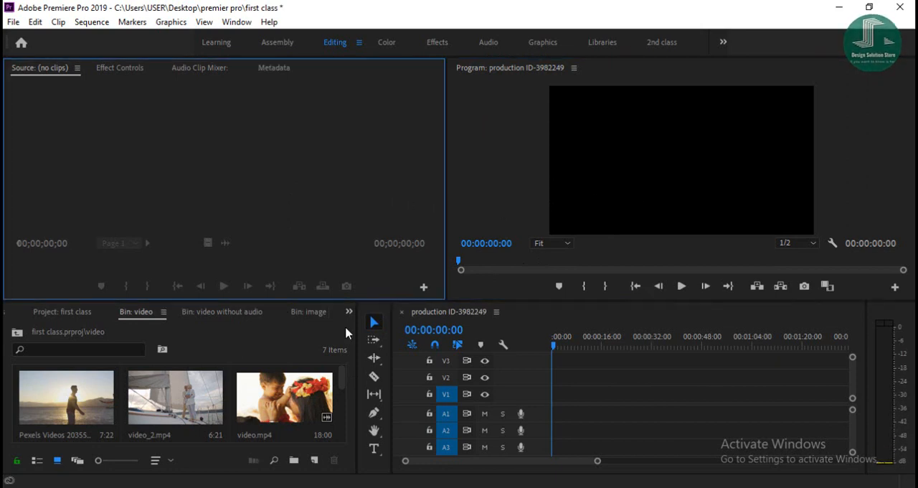
click(293, 344)
click(612, 363)
click(297, 134)
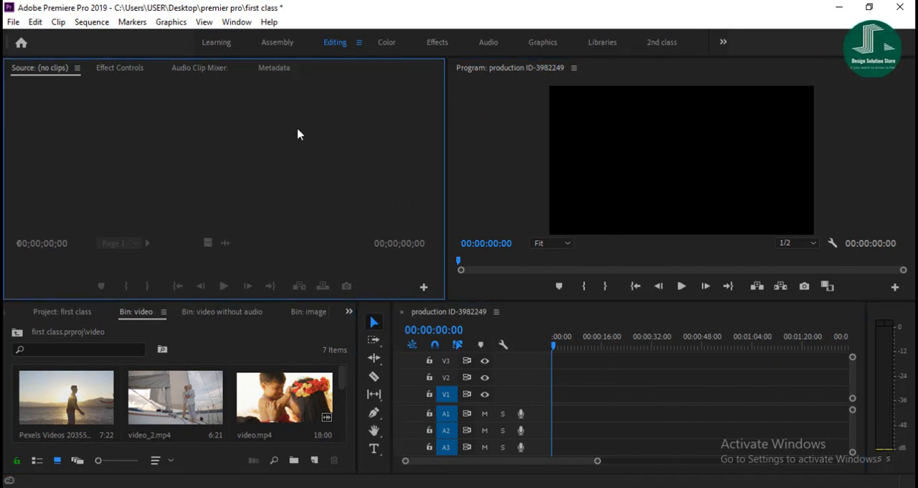
click(574, 149)
click(354, 191)
click(308, 337)
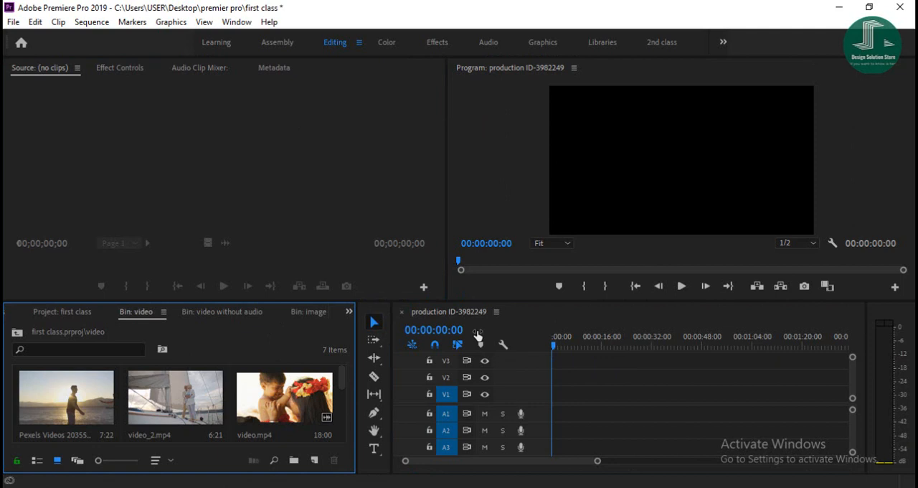
click(617, 373)
click(391, 195)
click(722, 164)
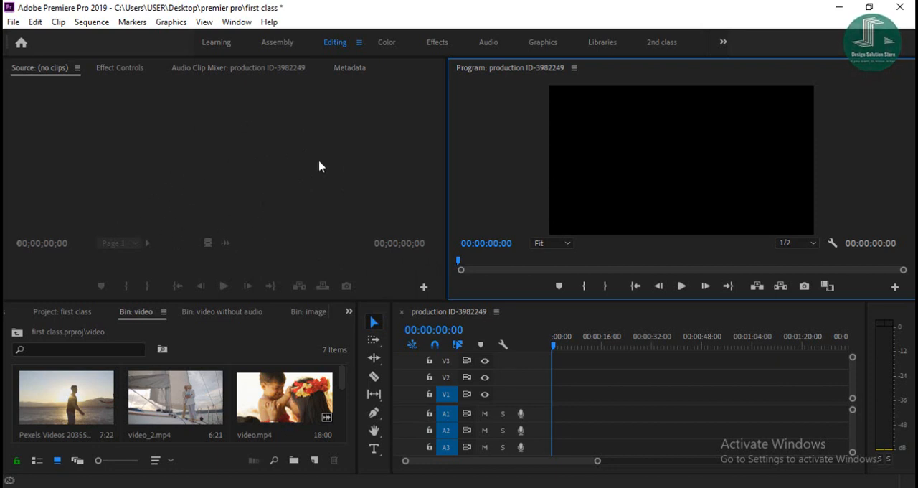
Close the production ID-3982249 sequence and open video.mp4 from the video bin in the Source monitor.
click(401, 312)
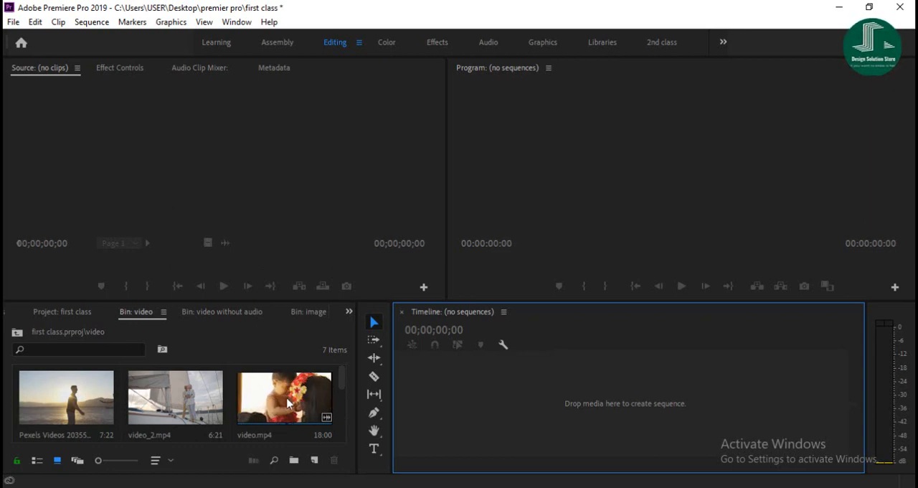
click(276, 403)
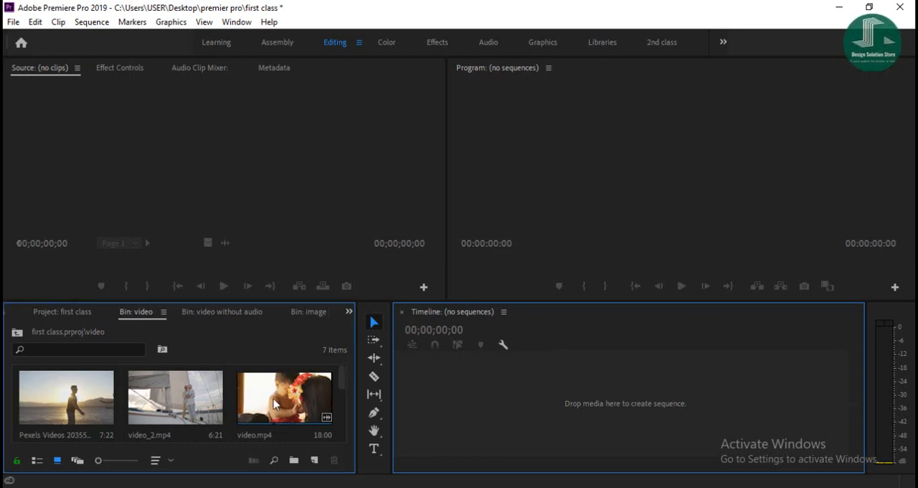
double_click(274, 404)
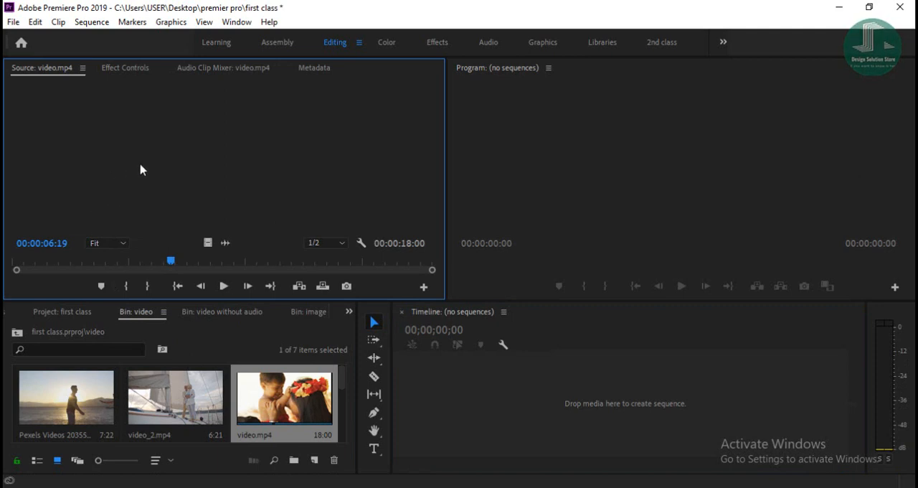
Preview video.mp4 in the Source monitor by playing it and scrubbing back and forth through the footage.
click(223, 286)
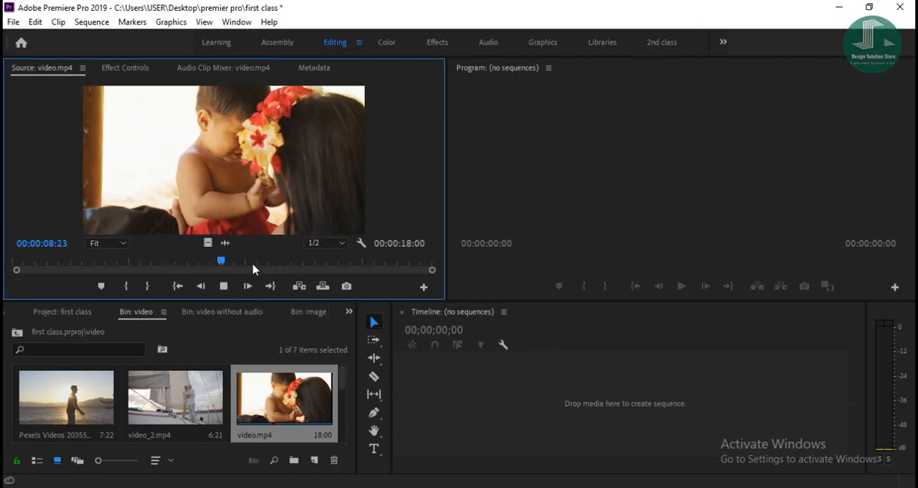
click(224, 286)
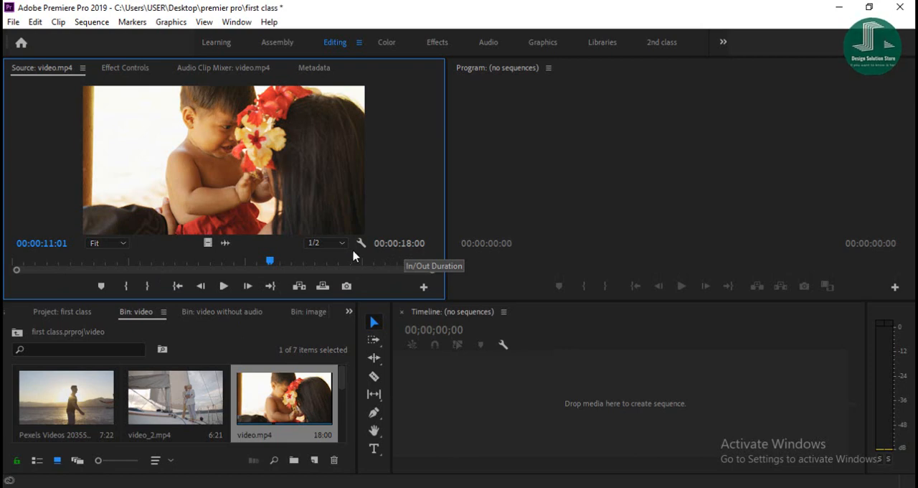
mouse_move(271, 264)
mouse_down()
mouse_move(115, 262)
mouse_move(41, 278)
mouse_move(18, 271)
mouse_move(318, 279)
mouse_move(449, 264)
mouse_move(16, 265)
mouse_up()
click(199, 262)
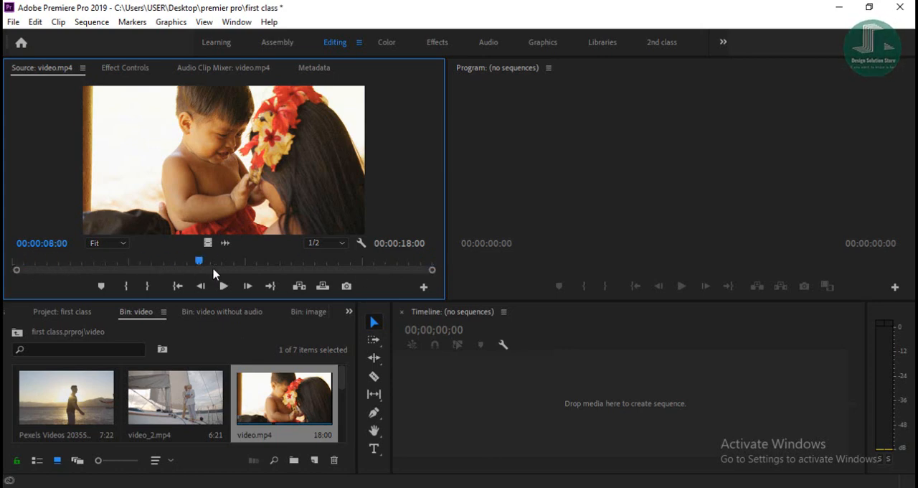
drag(201, 266, 267, 274)
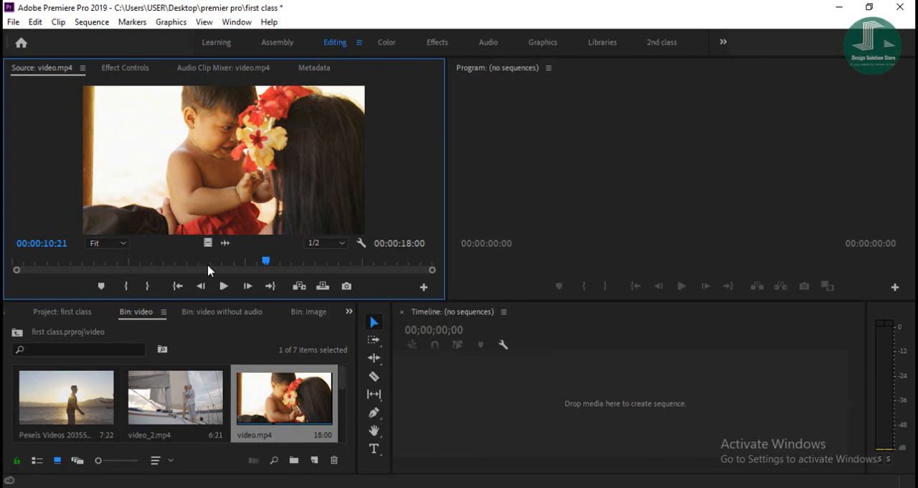
click(260, 262)
drag(249, 263, 141, 270)
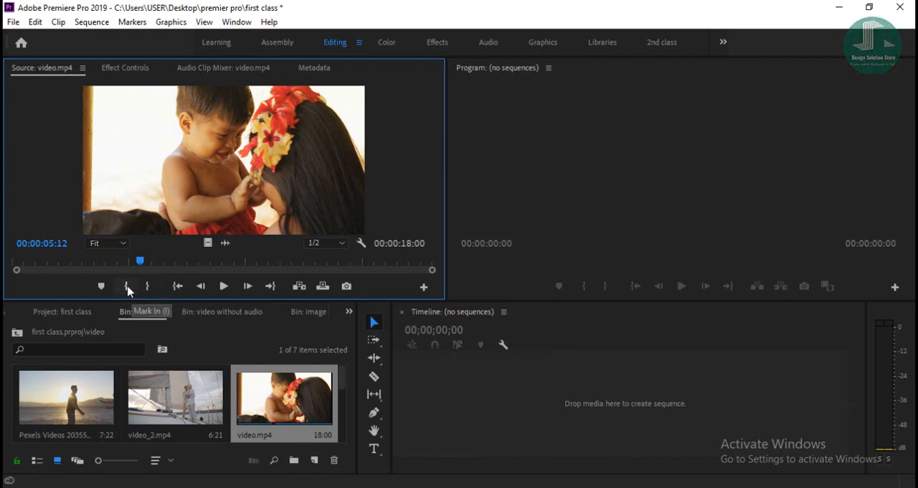
Play video.mp4 from the start and mark In at about 6 seconds and Out at about 13 seconds for a 7:03 range.
drag(140, 262, 16, 262)
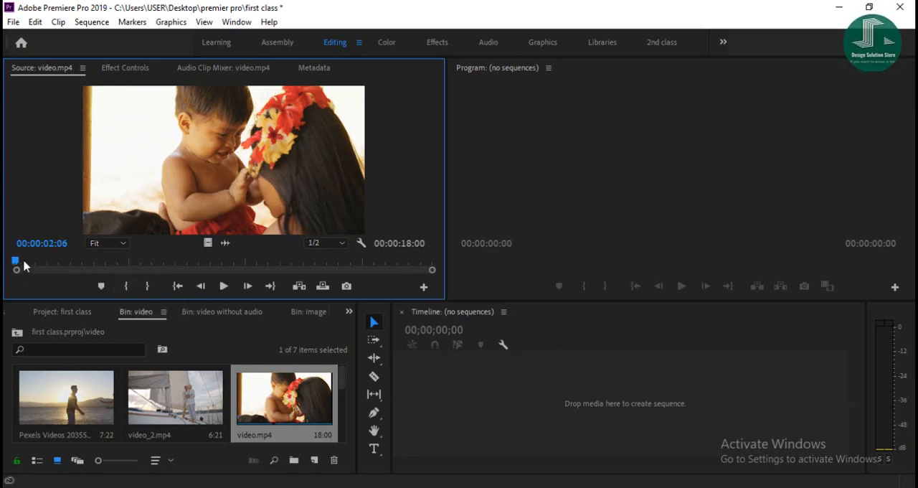
click(223, 285)
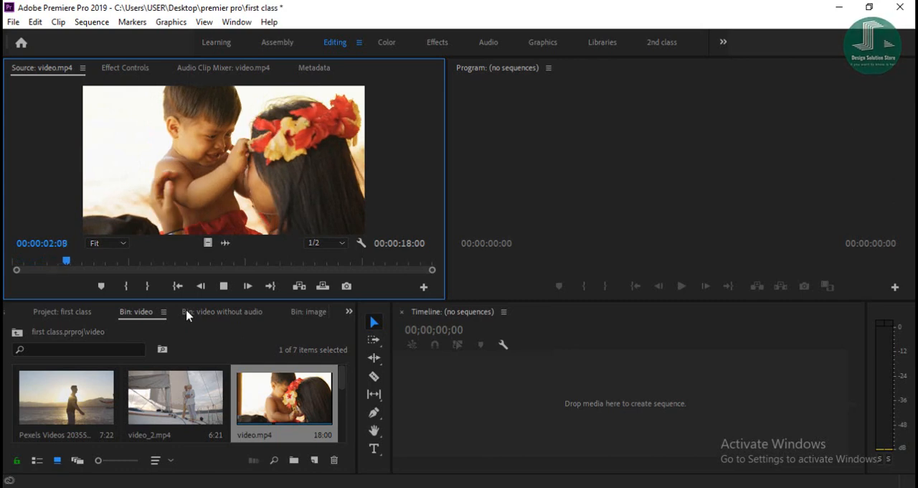
click(128, 287)
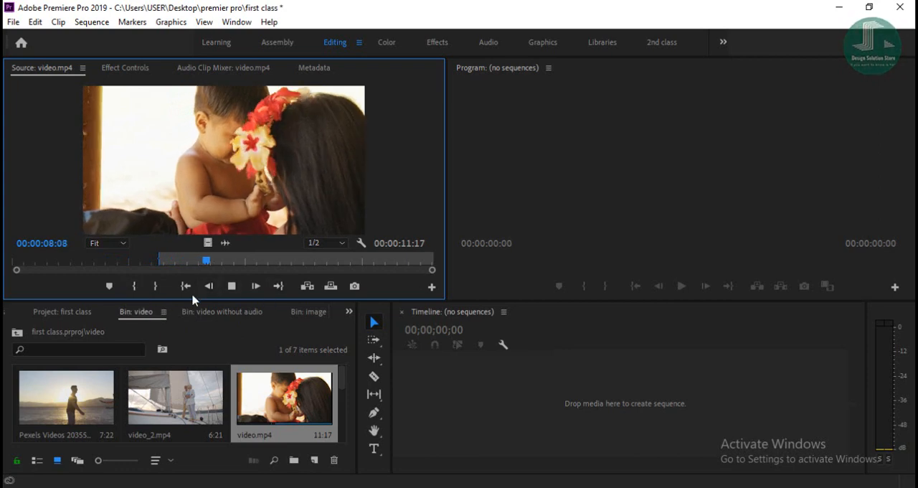
click(156, 287)
click(232, 286)
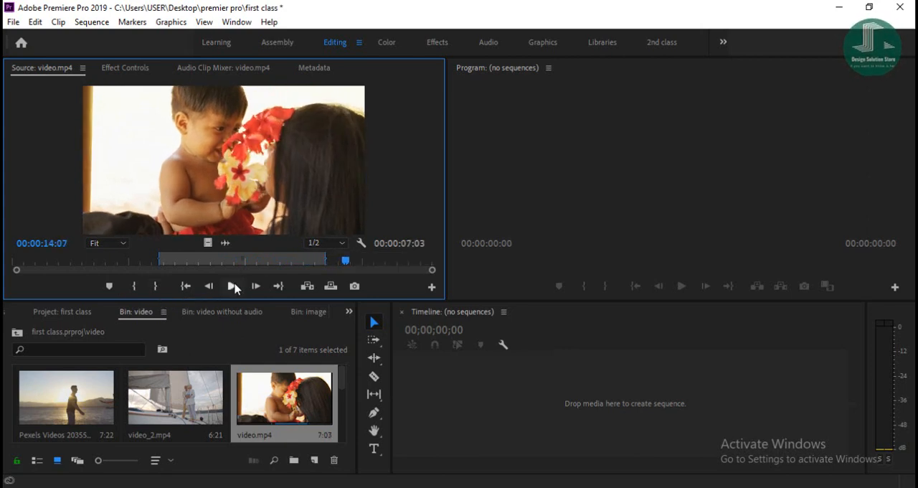
Extend the marked range of video.mp4 by moving the Out point to the clip's end and the In point to its start.
drag(345, 262, 243, 260)
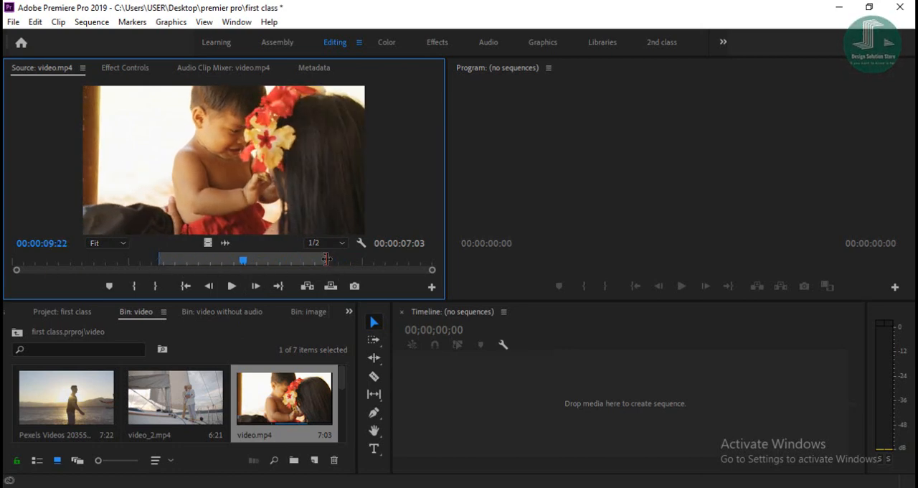
drag(326, 261, 458, 262)
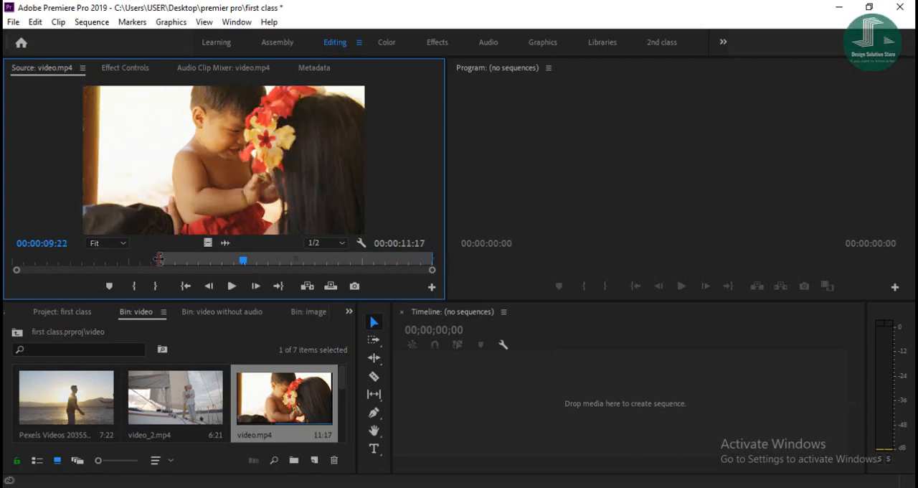
drag(158, 261, 16, 261)
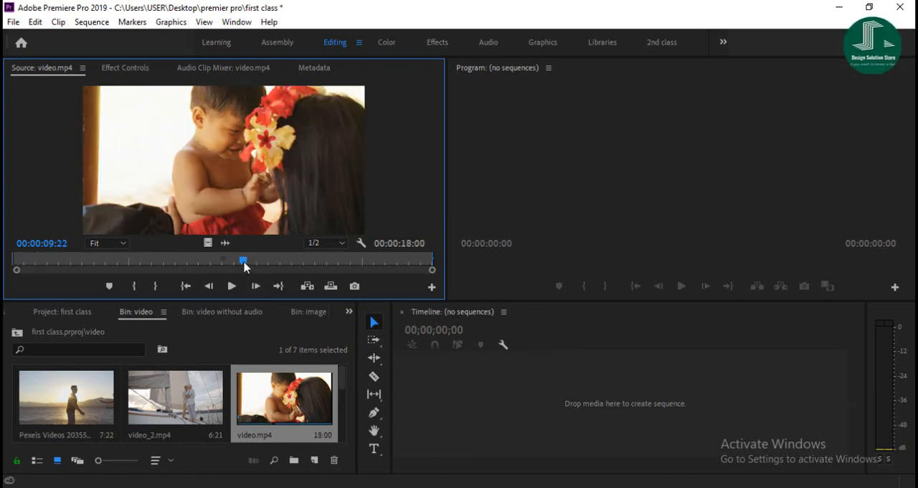
Replay video.mp4 from the start and mark a 10:00 range with the In point at about 3.5 seconds, then stop playback.
drag(242, 261, 124, 262)
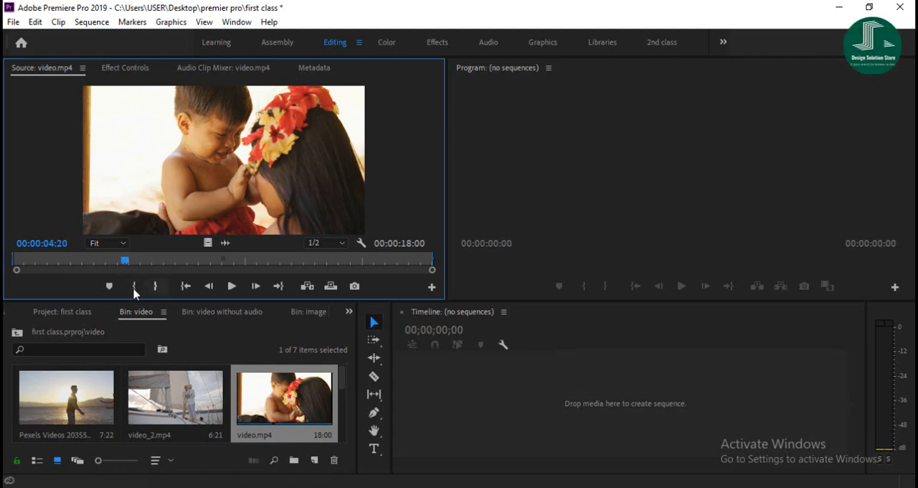
drag(124, 264, 14, 268)
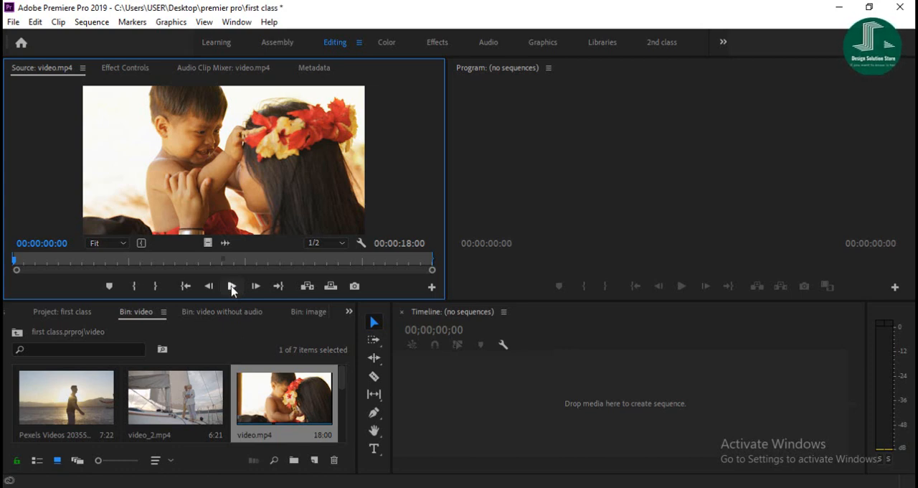
click(232, 286)
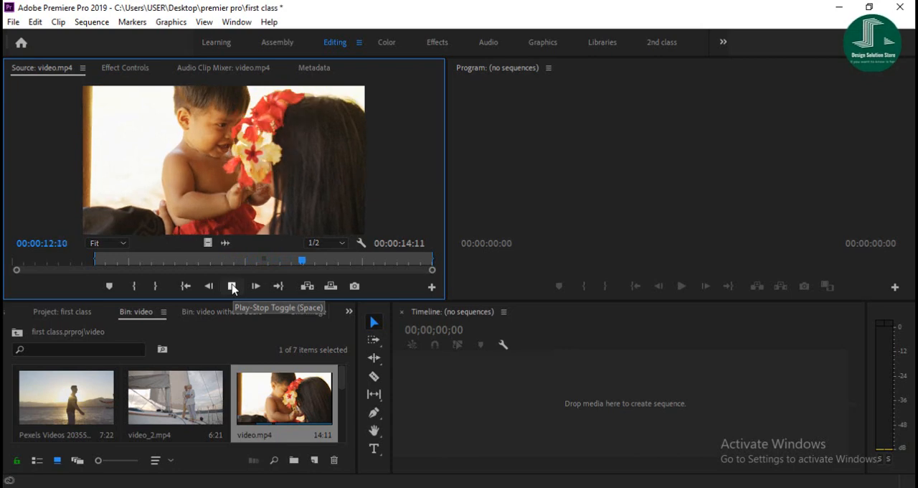
key(o)
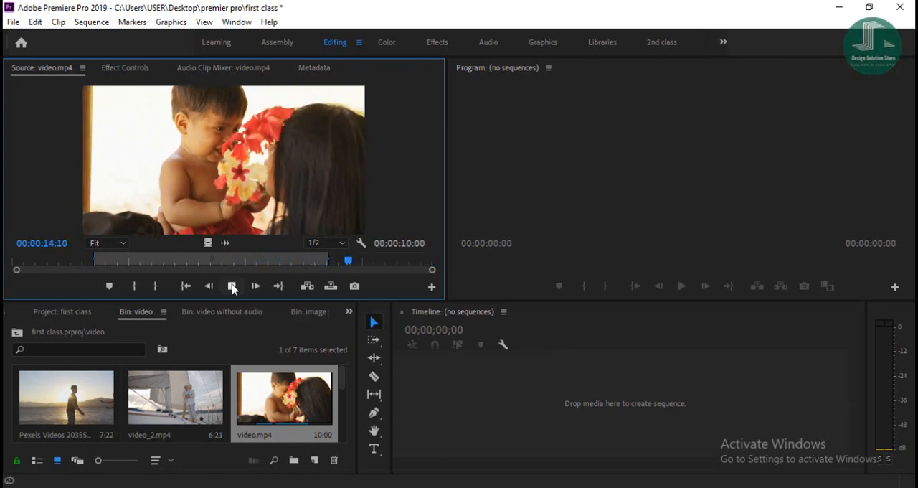
click(232, 286)
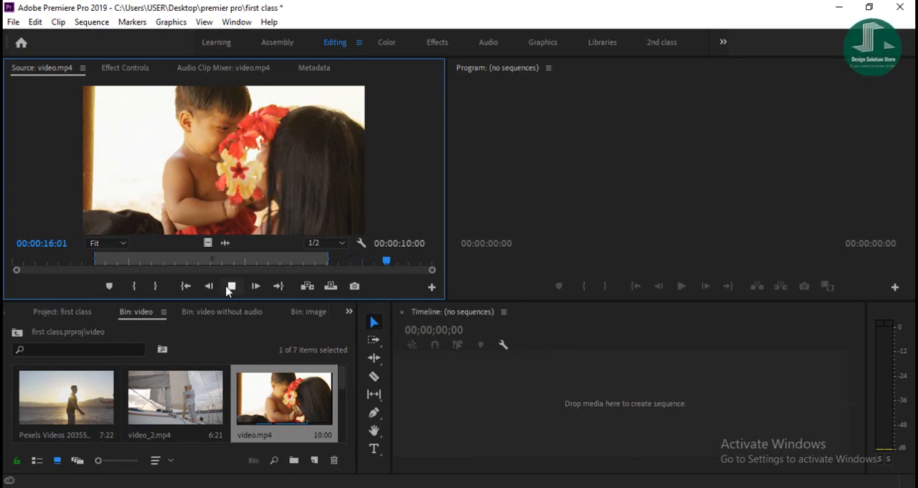
click(227, 288)
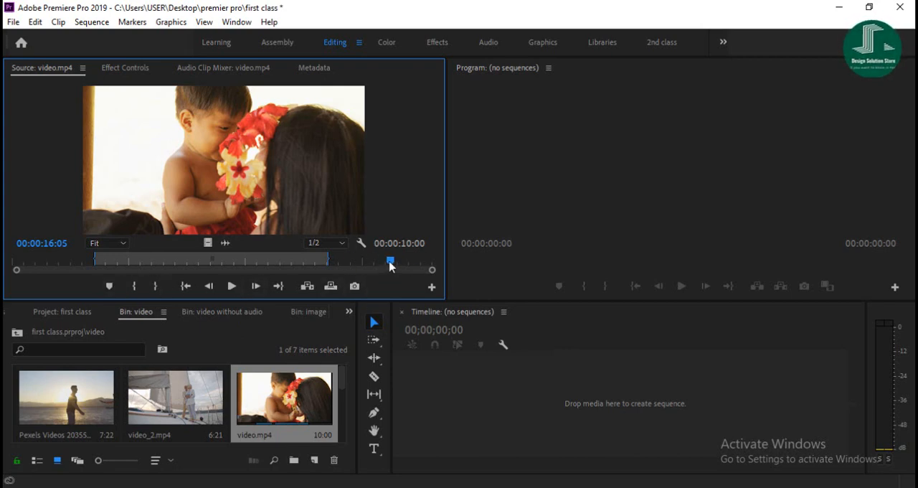
Reset the In and Out points of video.mp4 so the range covers the whole clip.
drag(391, 264, 378, 262)
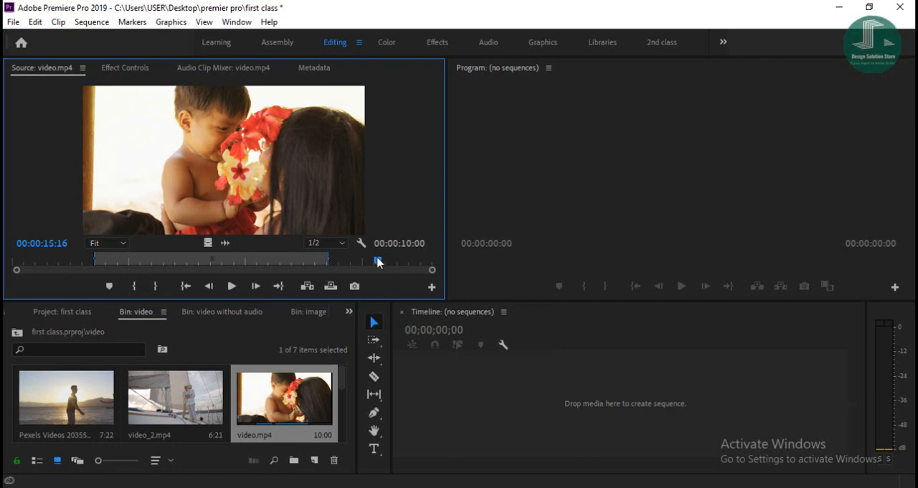
key(o)
key(ctrl+shift+x)
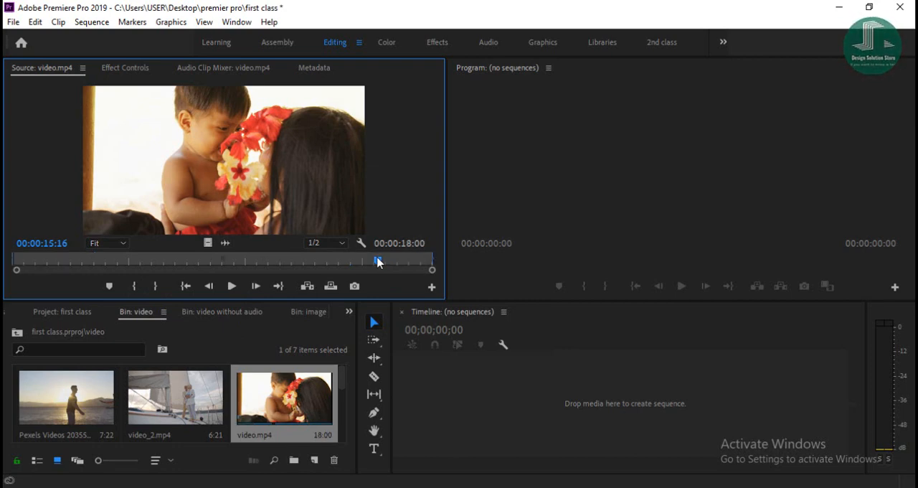
Play video.mp4 from the start and mark In at about 3 seconds and Out at about 7 seconds for a 4:09 range.
drag(377, 262, 7, 270)
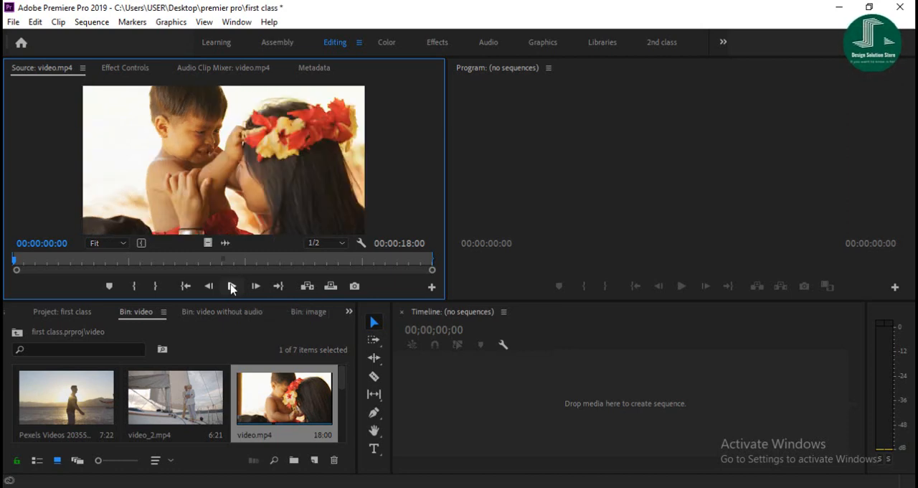
click(231, 286)
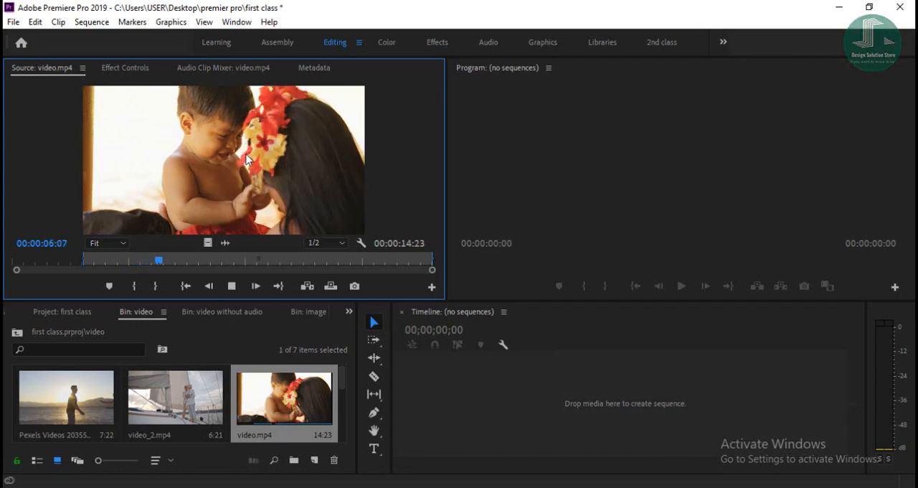
key(o)
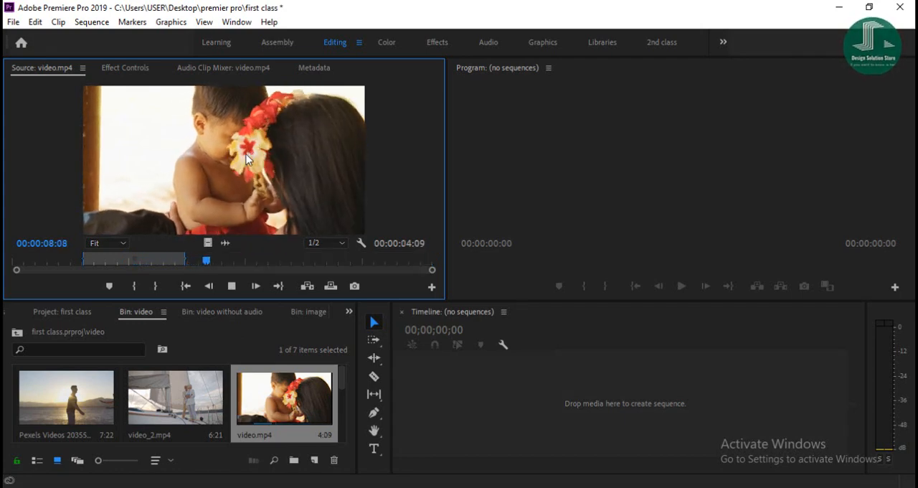
key(space)
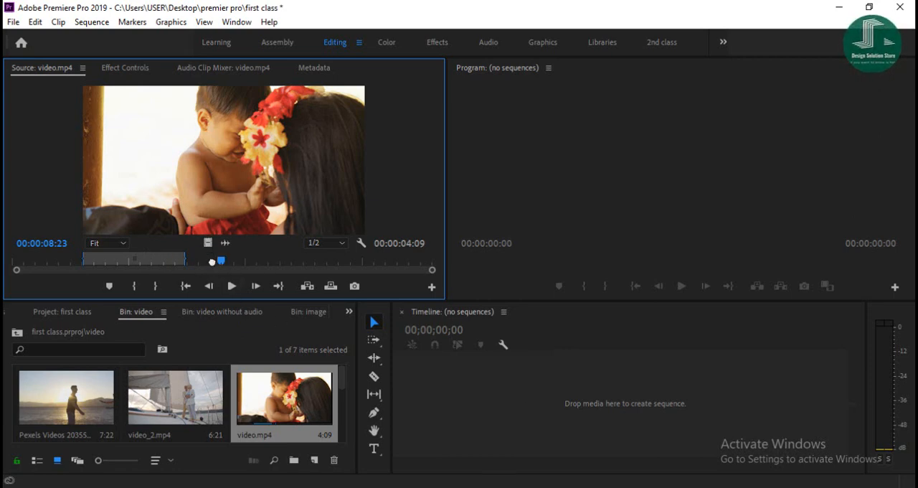
Create a sequence from the marked video.mp4 range in the empty timeline, play it through and return the playhead to the start.
drag(209, 233, 527, 383)
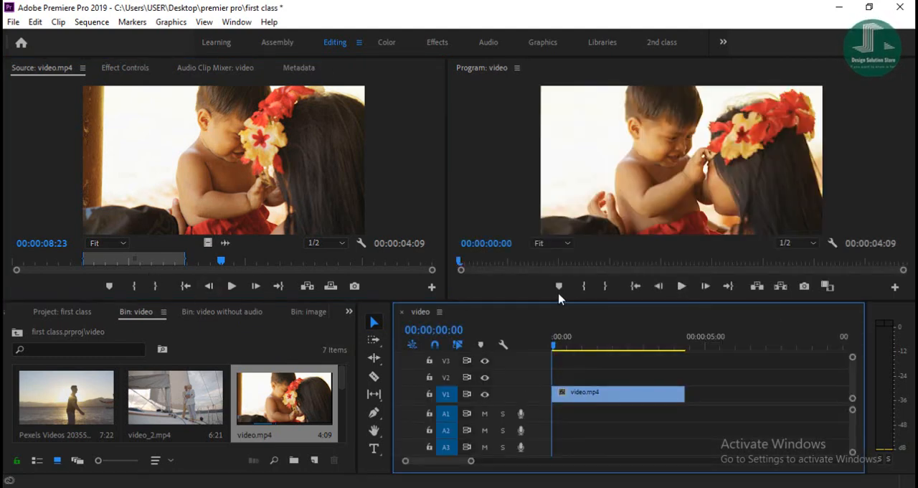
click(681, 286)
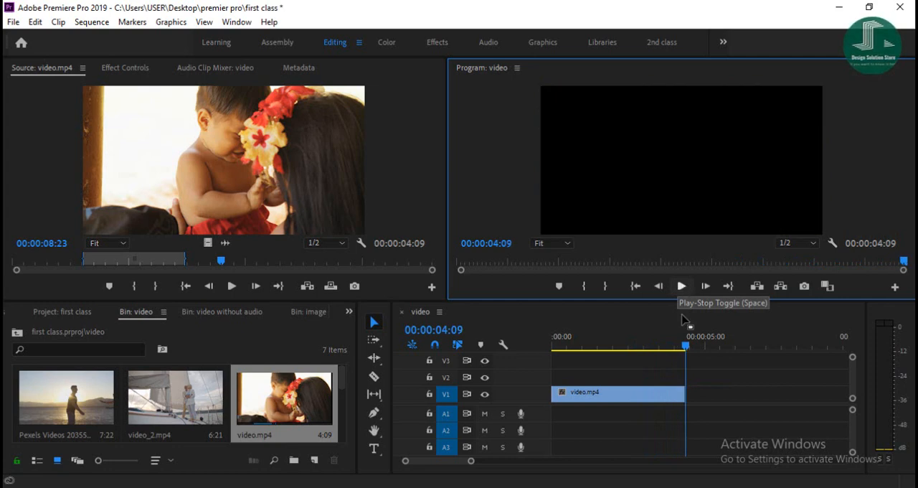
drag(686, 346, 531, 370)
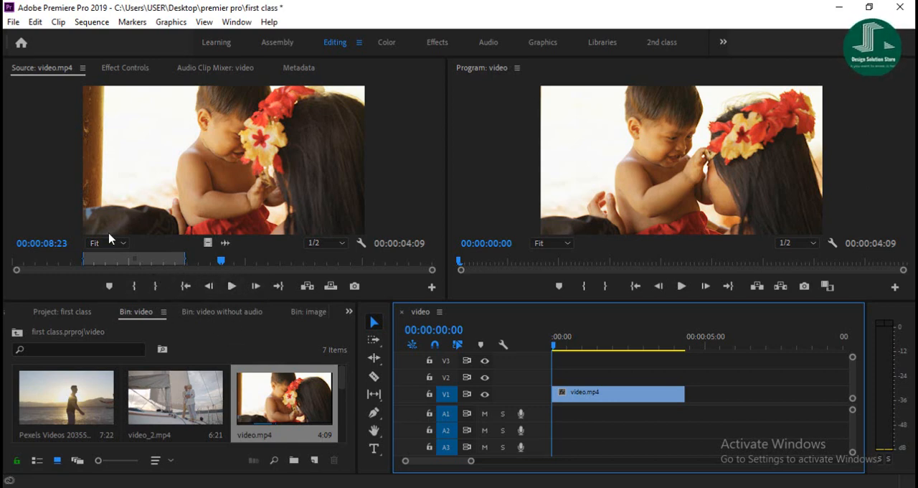
Review the default playback and marking assignments in the Keyboard Shortcuts dialog and close it without changes.
click(34, 24)
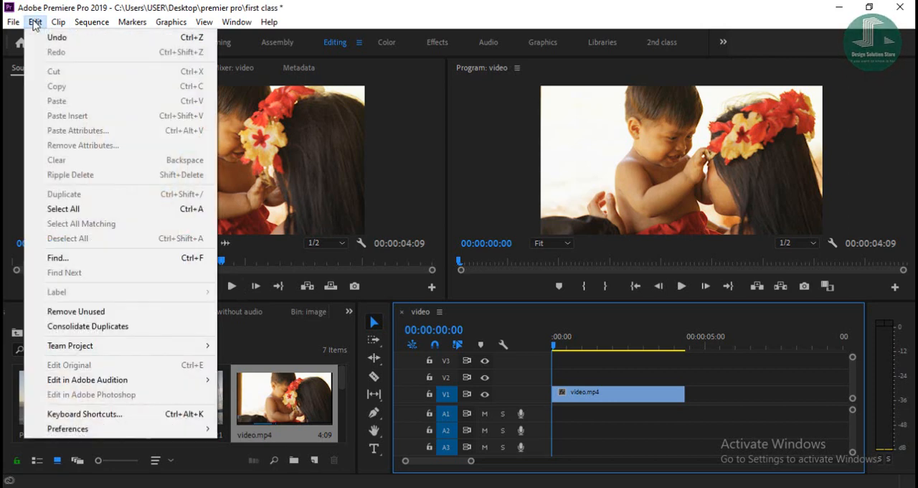
click(85, 413)
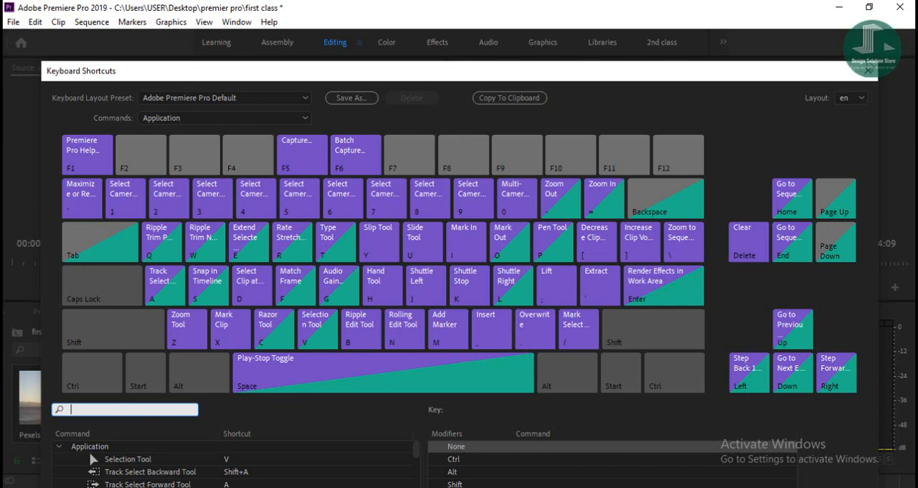
key(Escape)
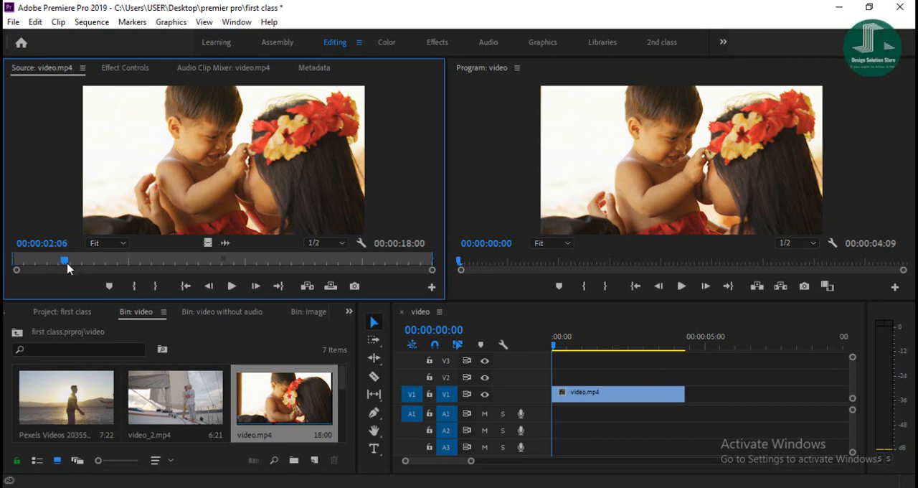
Move the Source monitor playhead to 00:00:02:13, play video.mp4 forward and pause at 00:00:13:13.
drag(65, 263, 71, 263)
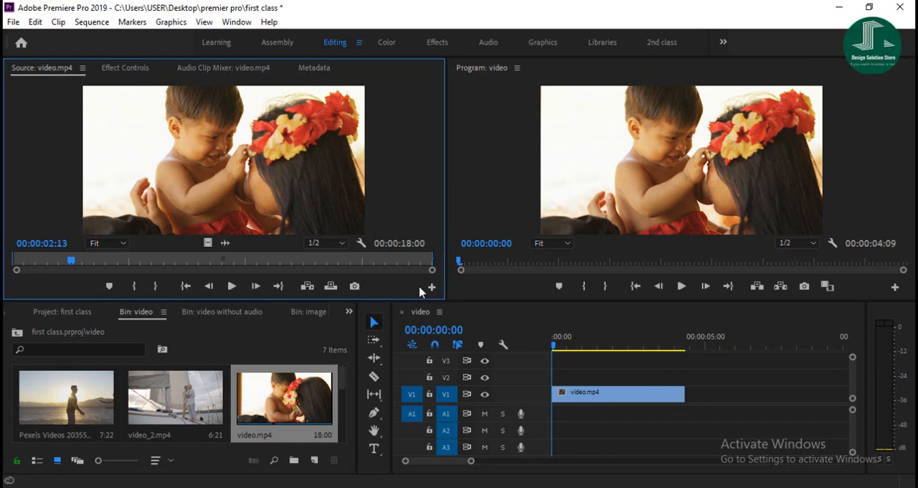
key(space)
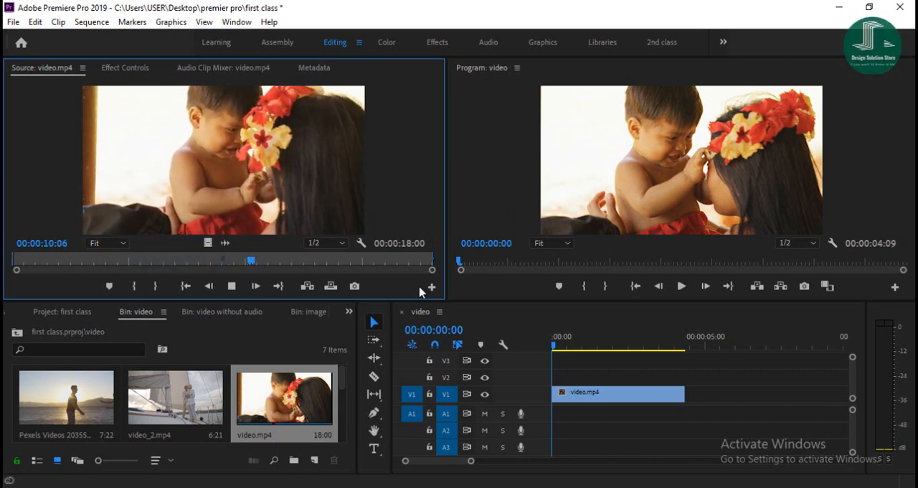
key(space)
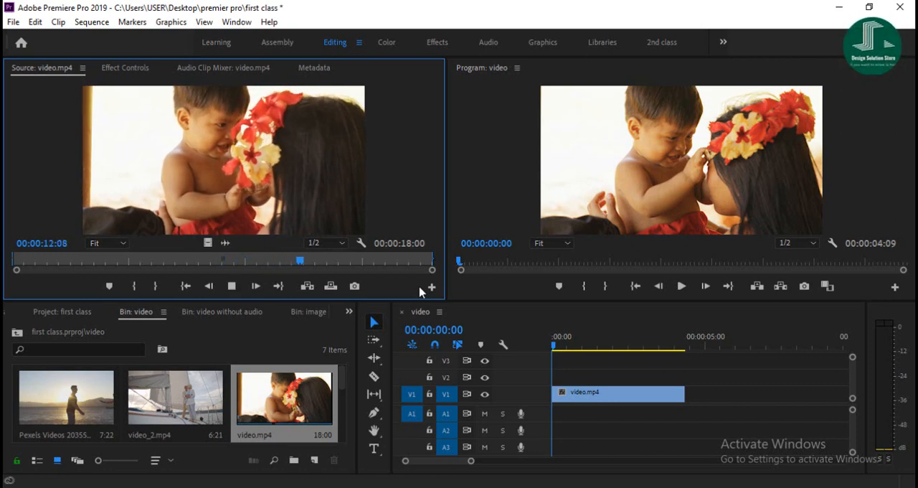
key(space)
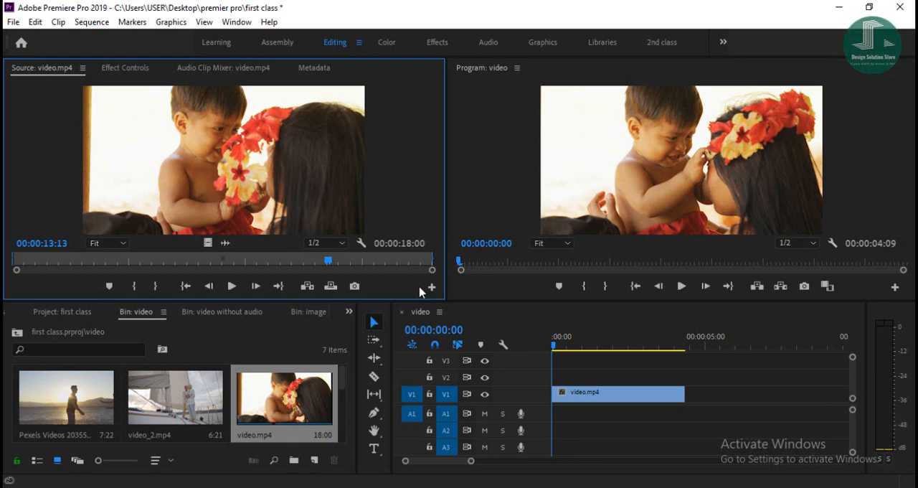
Shuttle video.mp4 in reverse to 00:00:00:21, forward to about 5 seconds, and back again, stopping at 00:00:03:11.
key(space)
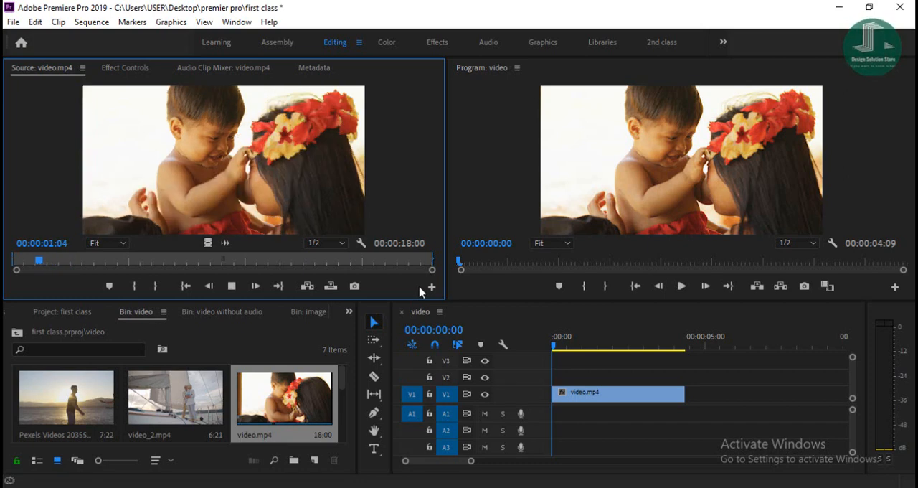
key(k)
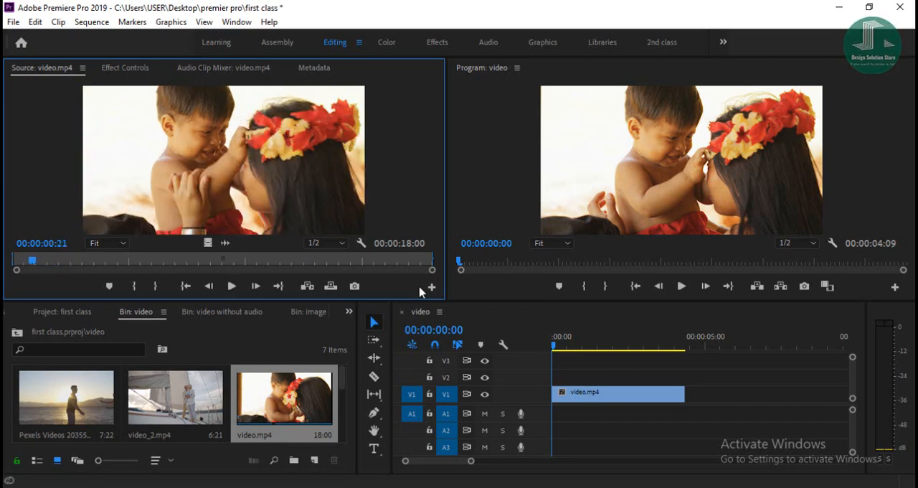
key(l)
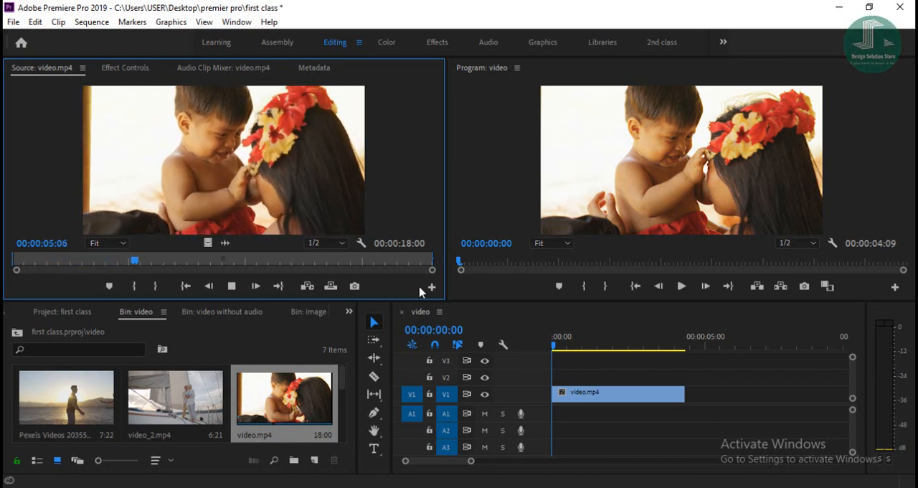
key(k)
key(space)
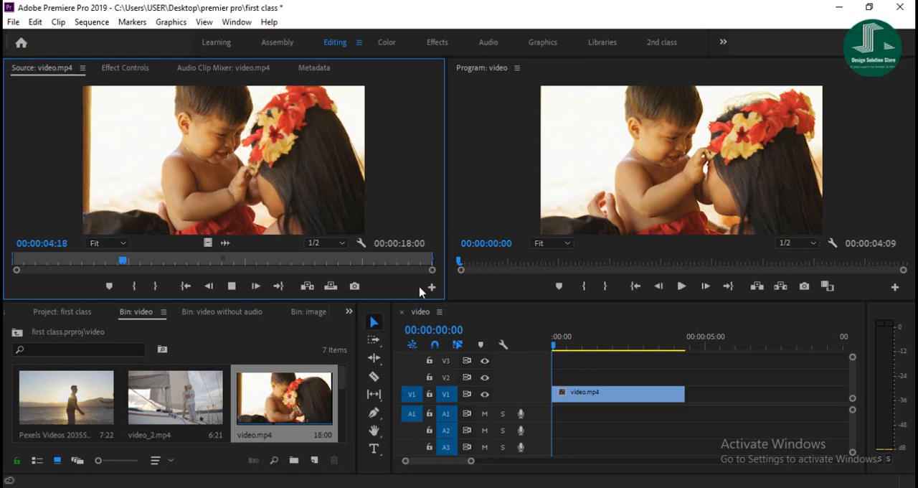
key(k)
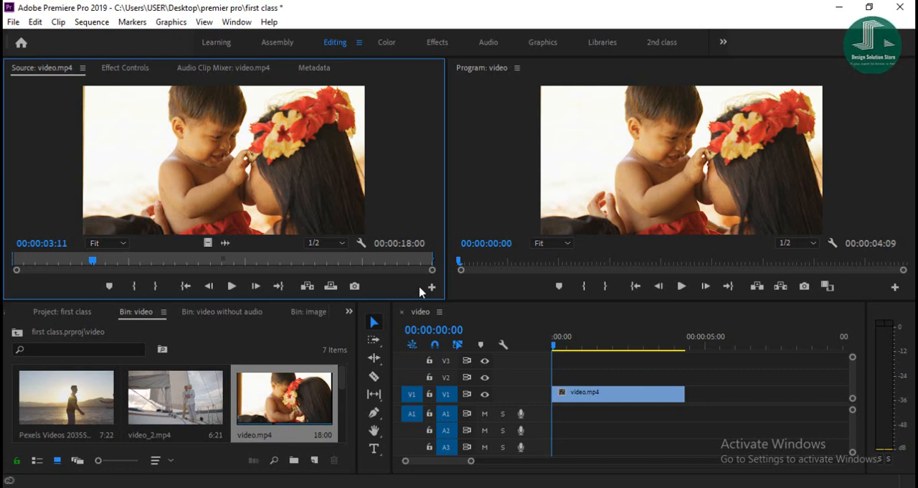
Play video.mp4 forward to 00:00:14:10, then shuttle it in reverse at increased speed and stop at 00:00:03:10.
key(space)
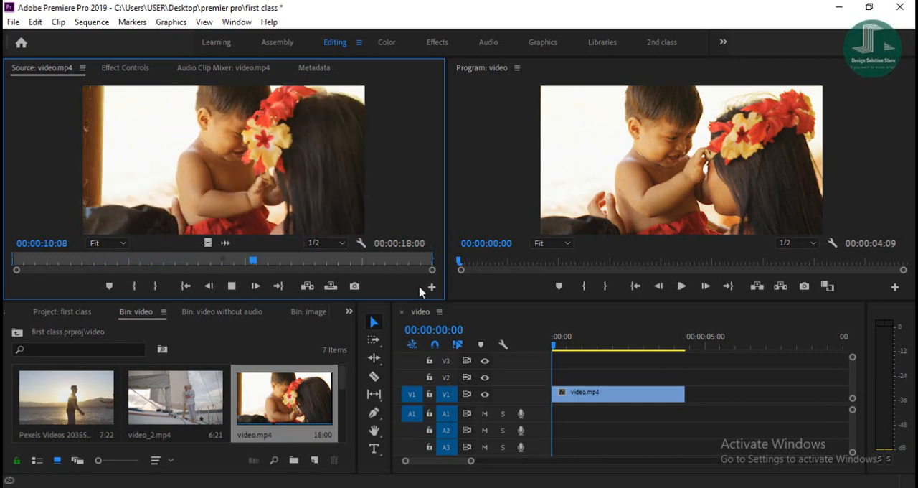
key(space)
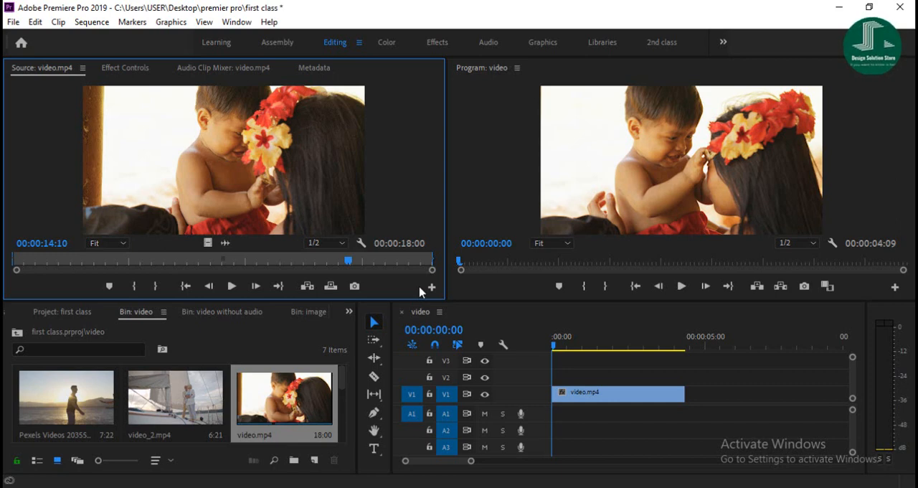
key(space)
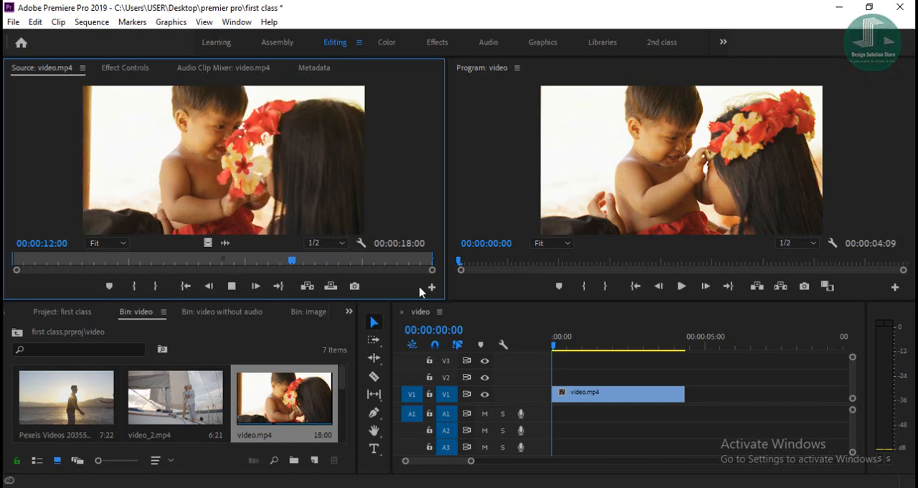
key(j)
key(j)
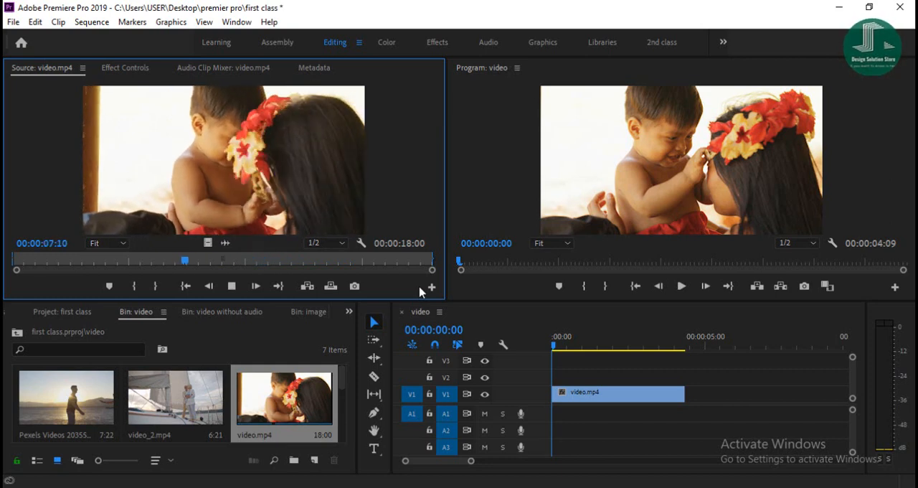
key(k)
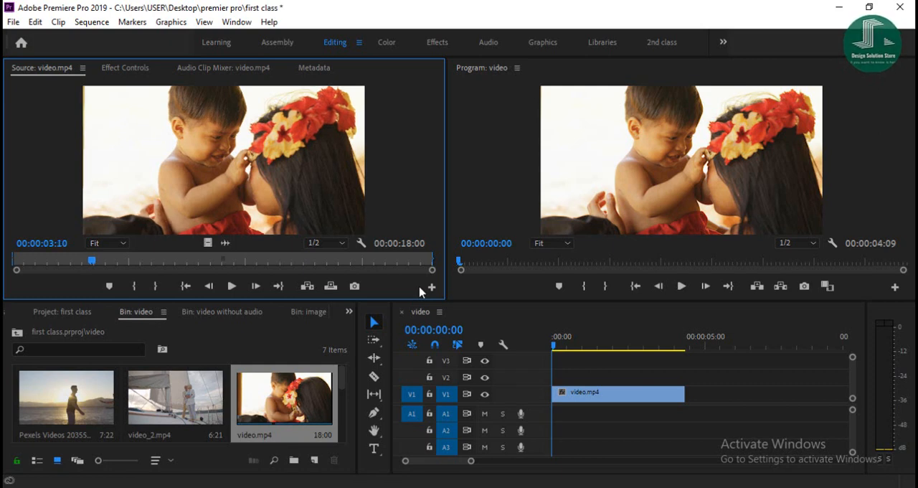
Play video.mp4 forward to 00:00:05:06, pause, and step backward frame by frame to 00:00:03:23.
key(space)
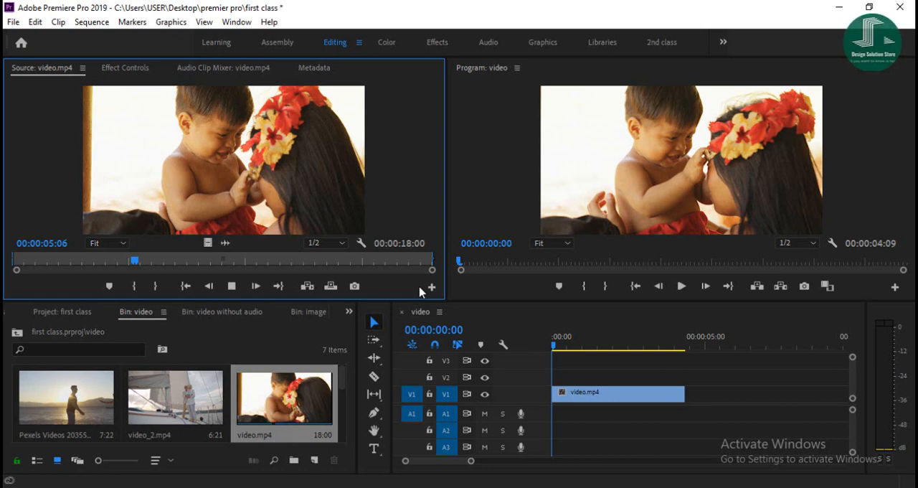
key(space)
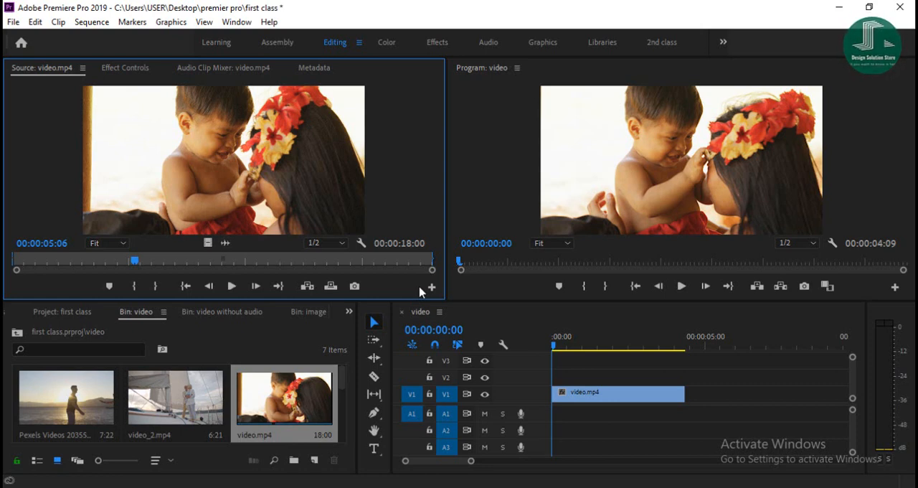
key(Left)
key(Left)
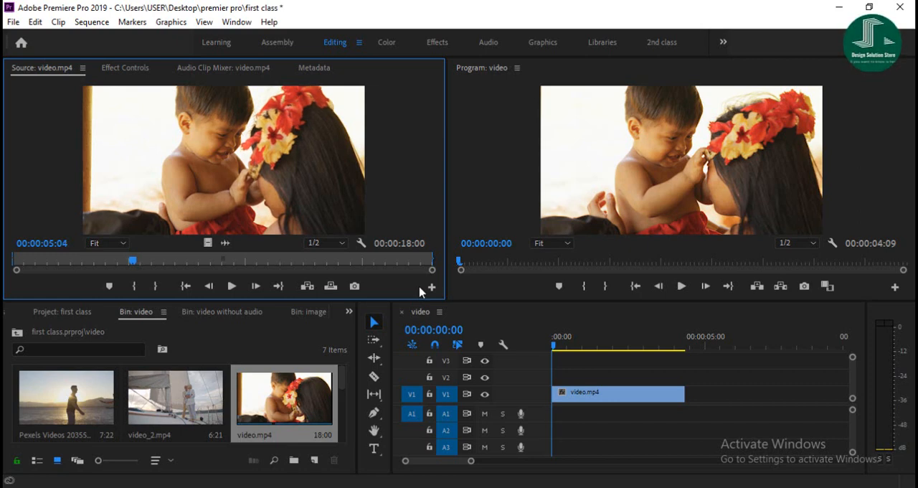
key(Left)
key(Left)
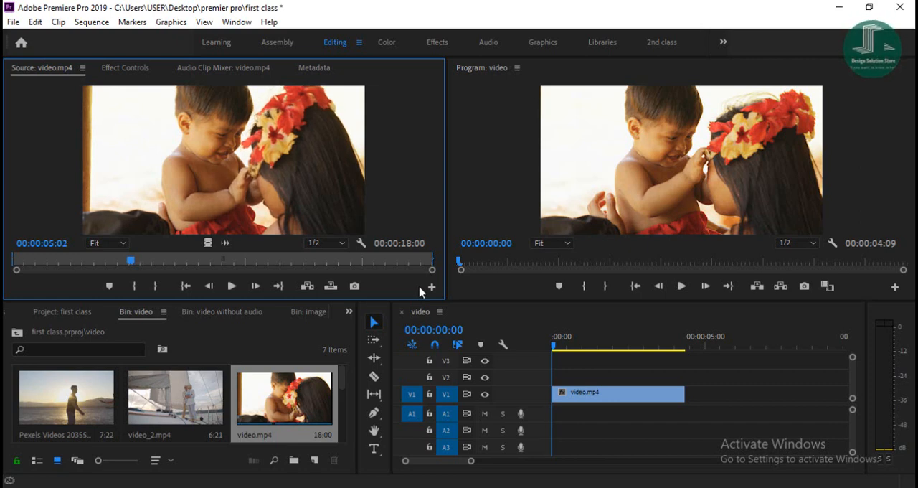
key(Left)
key(Left)
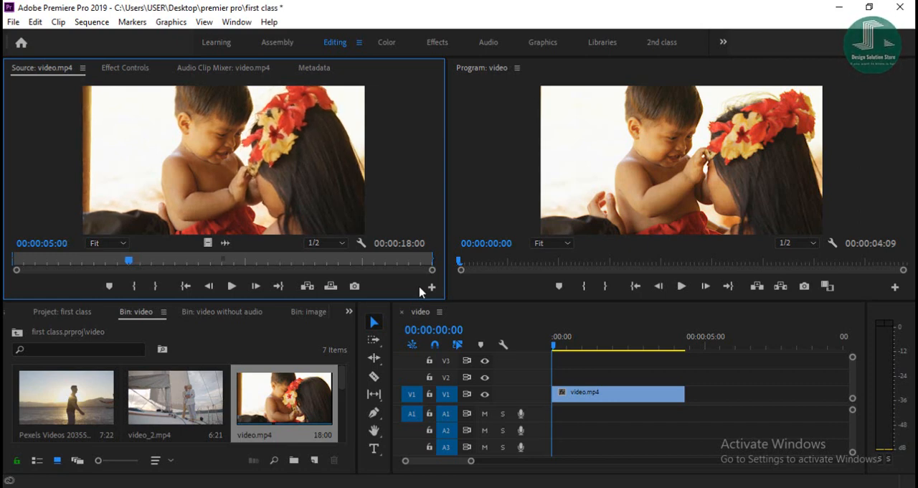
key(Left)
key(Left)
key(Left)
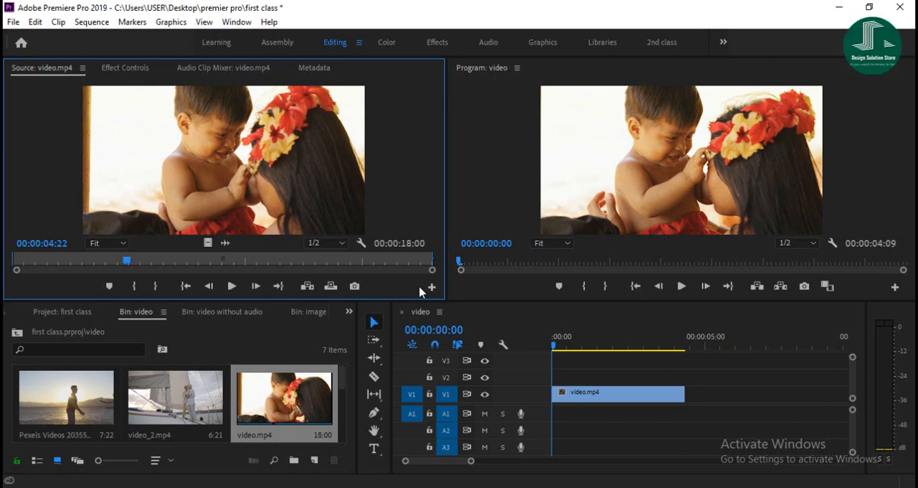
key(Left)
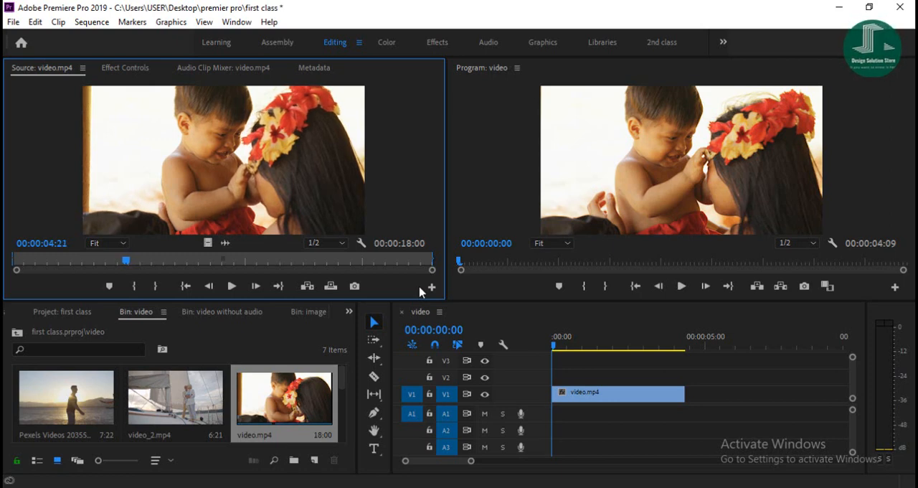
key(Left)
key(Left)
key(Left)
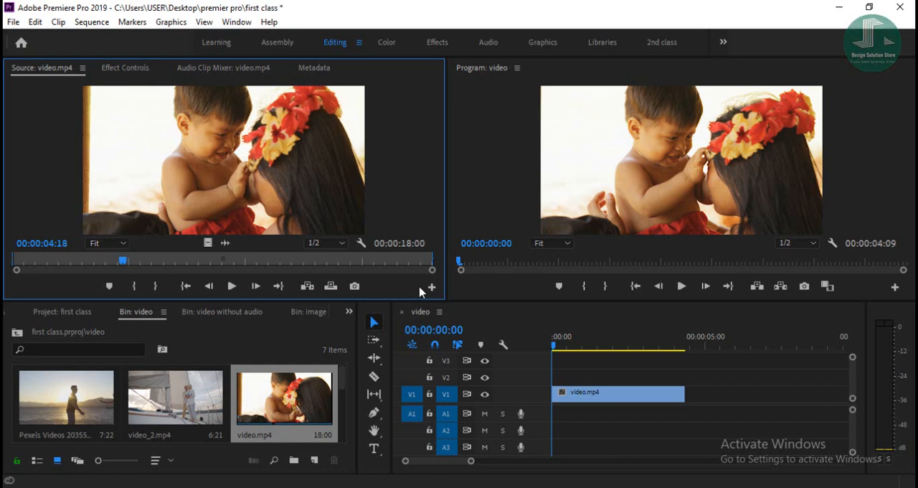
key(Left)
key(Left)
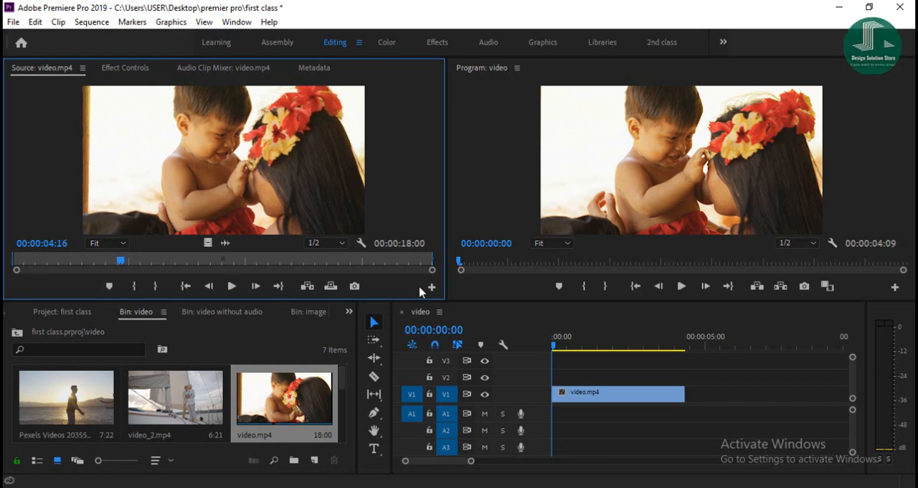
key(Left)
key(Left)
key(Left)
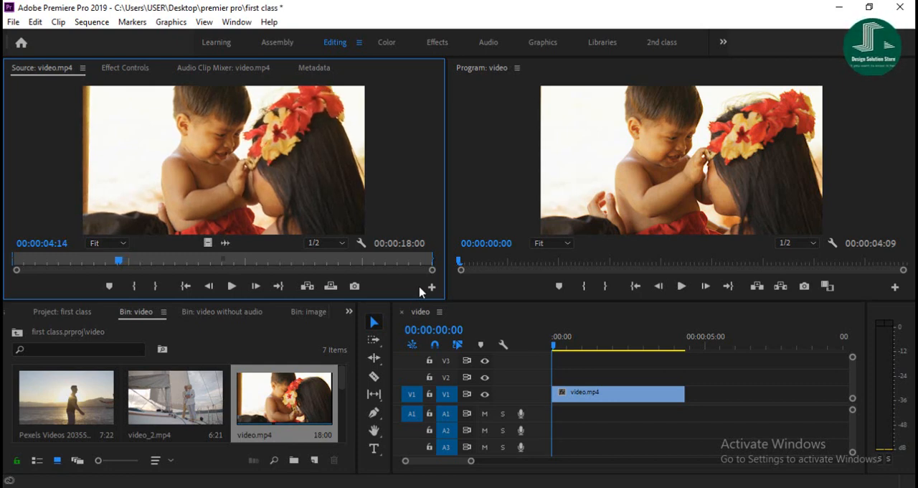
key(Left)
key(Left)
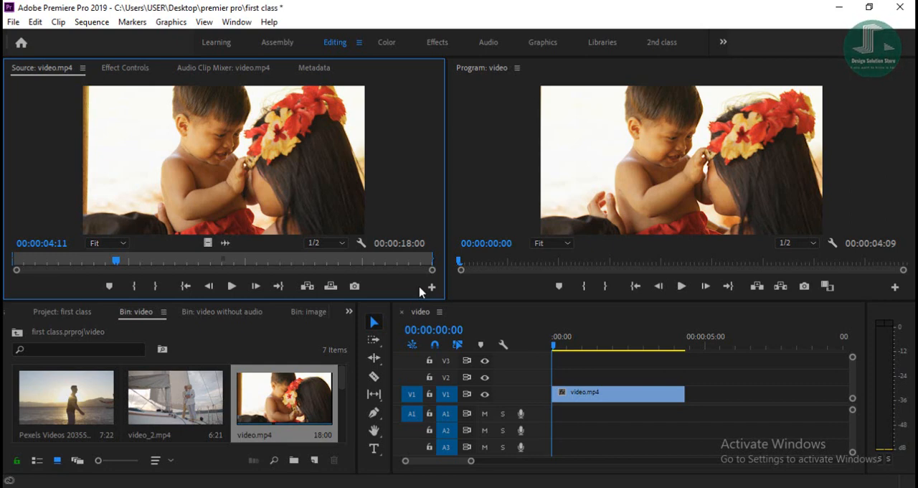
key(Left)
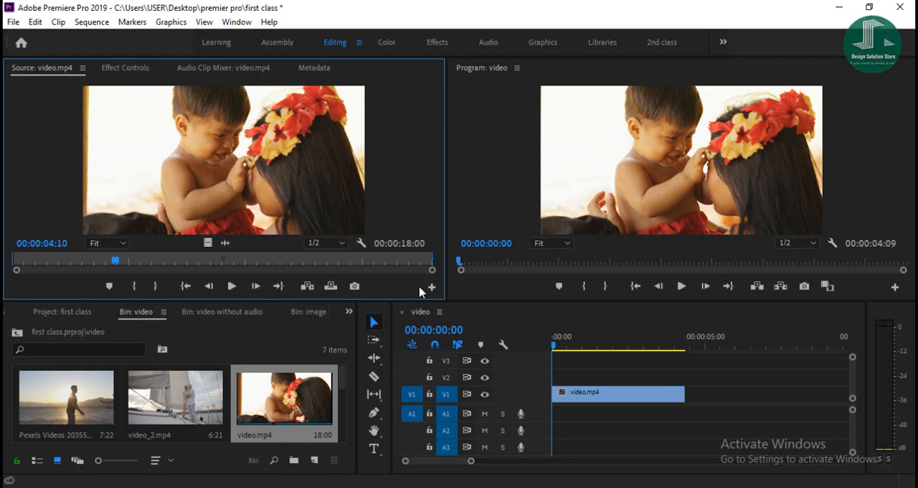
key(Left)
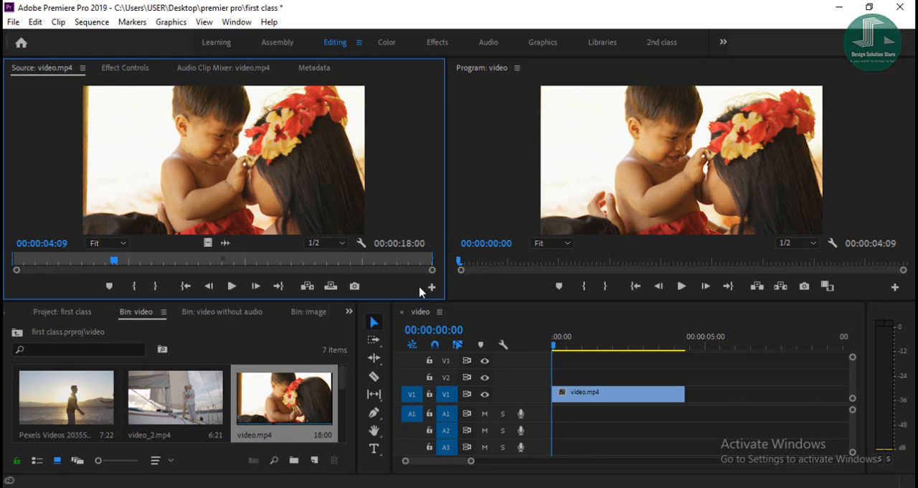
key(Left)
key(Left)
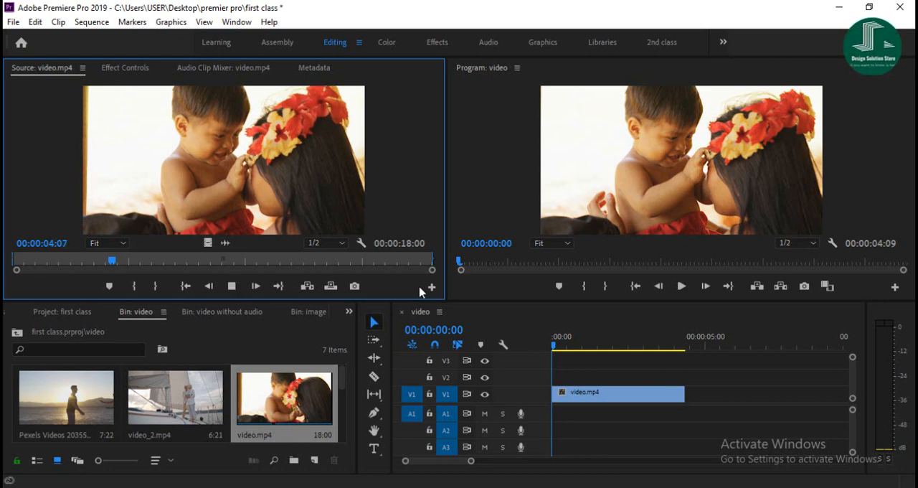
key(Left)
key(Left)
key(Left)
key(Left)
key(Left)
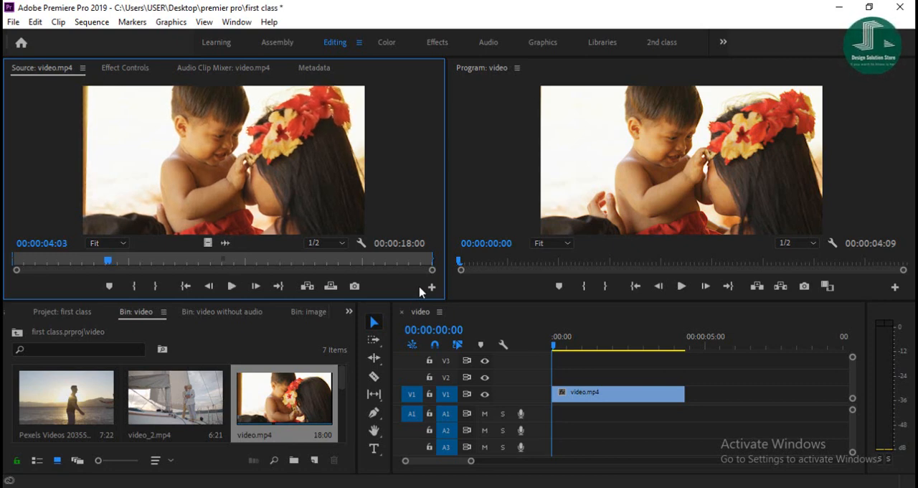
key(Left)
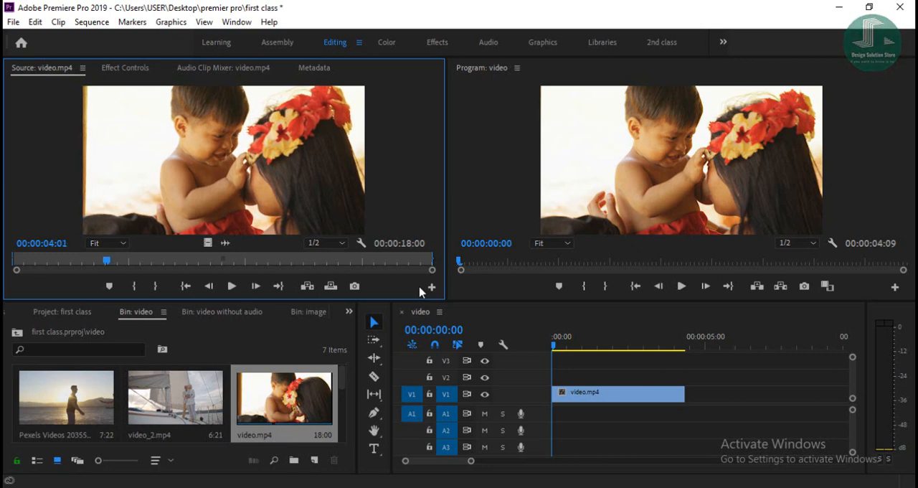
key(Left)
key(Left)
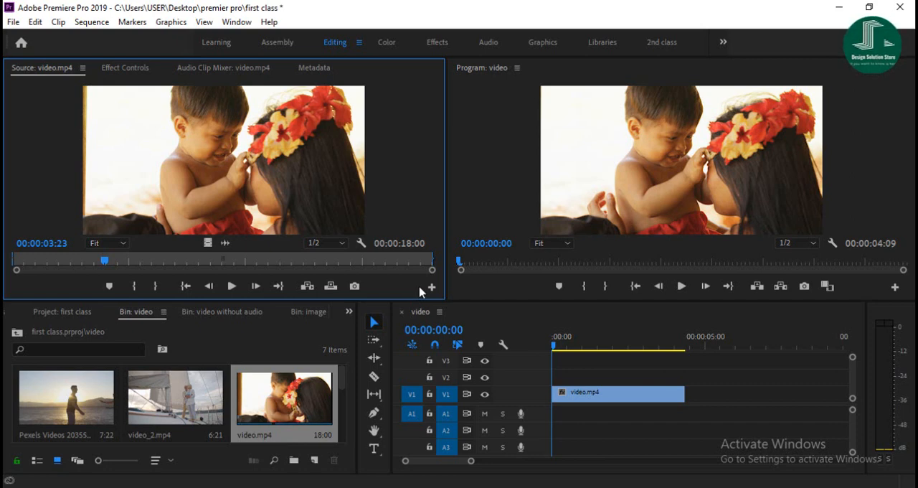
Step video.mp4 forward three frames in the Source monitor to 00:00:04:02.
key(Right)
key(Right)
key(Right)
key(Right)
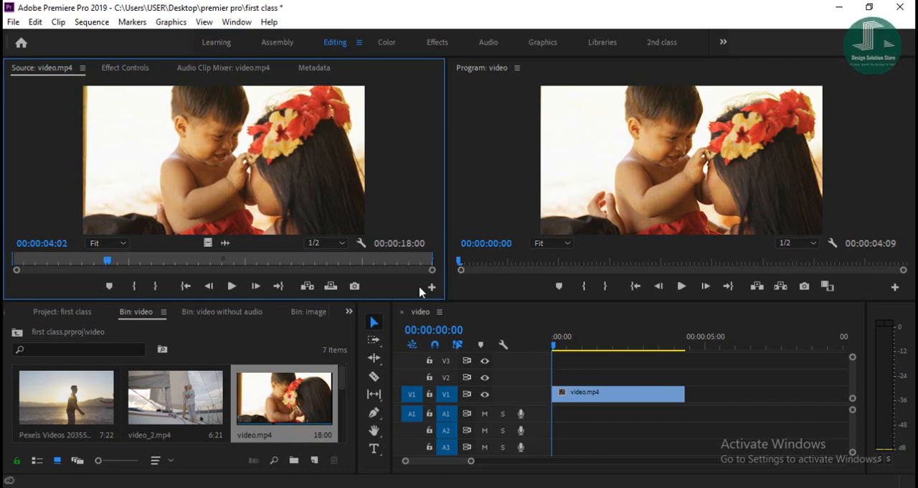
Step video.mp4 forward frame by frame in the Source monitor to 00:00:04:19.
key(Right)
key(Right)
key(Right)
key(Right)
key(Right)
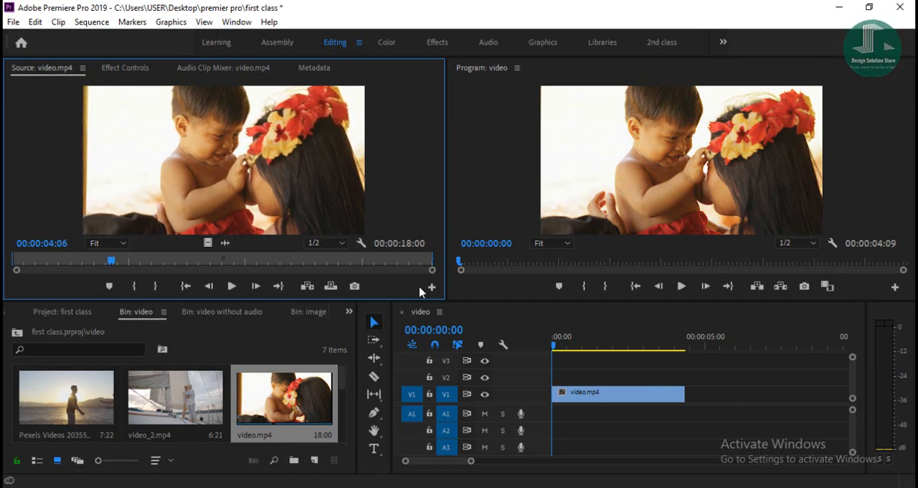
key(Right)
key(Right)
key(Right)
key(Right)
key(Right)
key(Right)
key(Right)
key(Right)
key(Right)
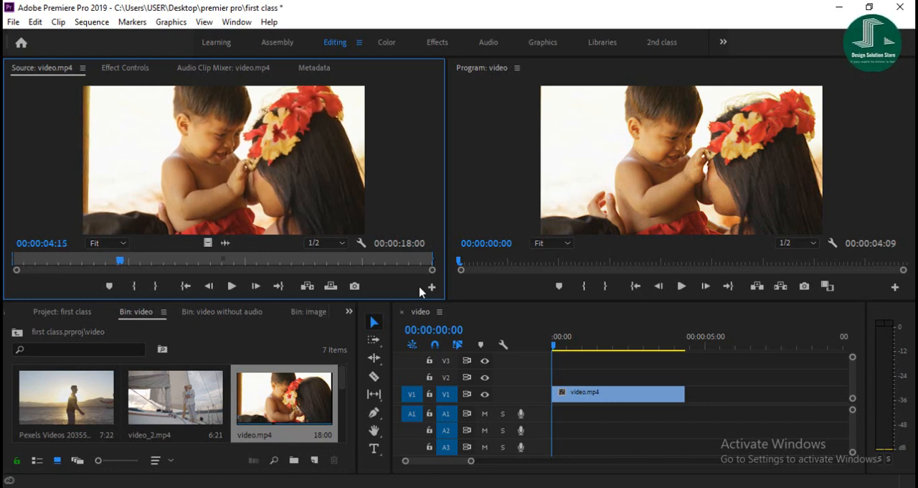
key(Right)
key(Right)
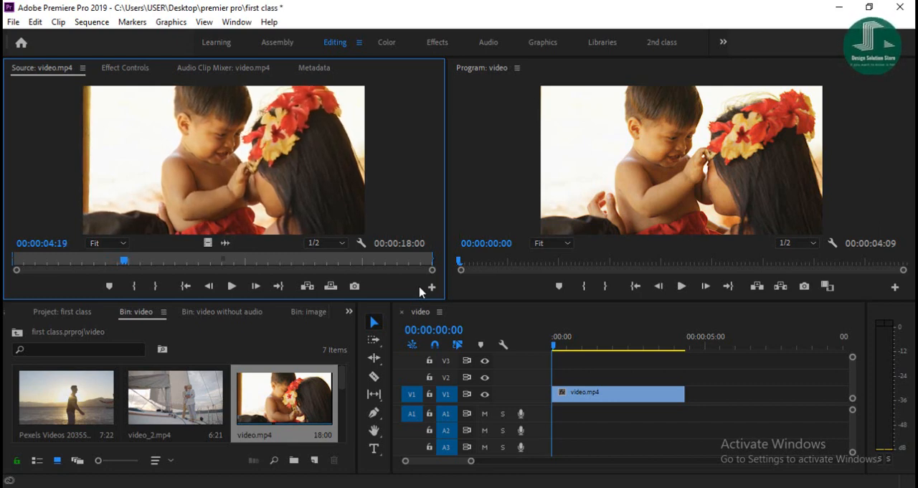
Step video.mp4 backward frame by frame to 00:00:03:18 and mark the In point there.
key(Left)
key(Left)
key(Left)
key(Left)
key(Left)
key(Left)
key(Left)
key(Left)
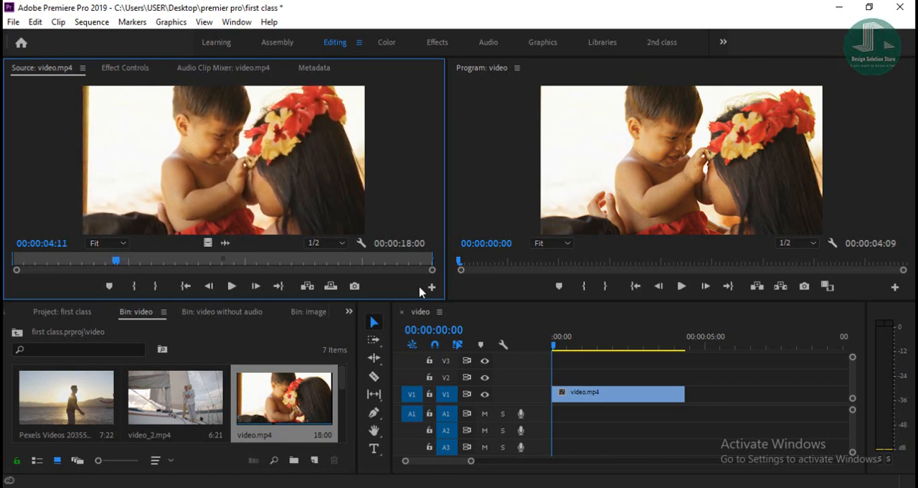
key(Left)
key(Left)
key(Left)
key(Left)
key(Left)
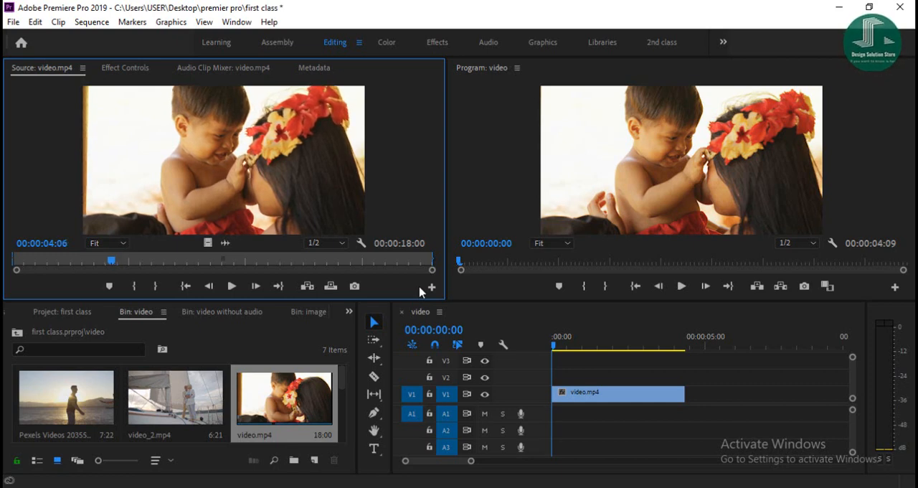
key(Left)
key(Left)
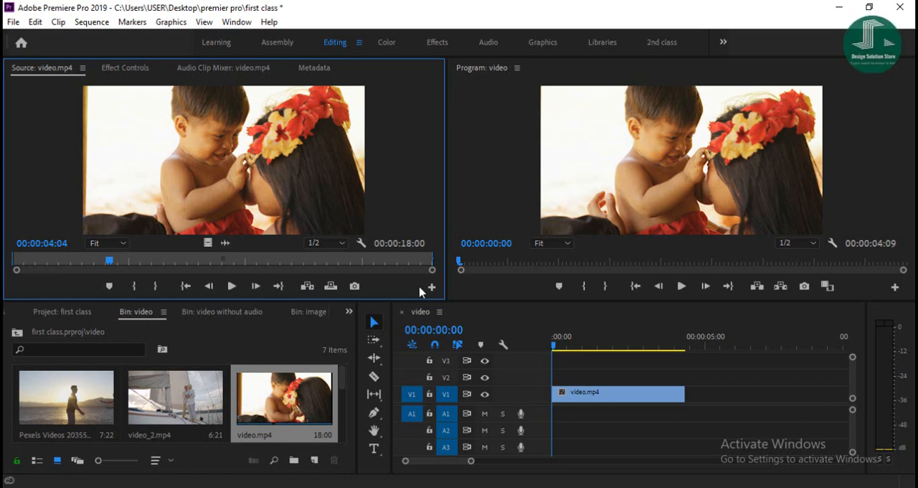
key(Left)
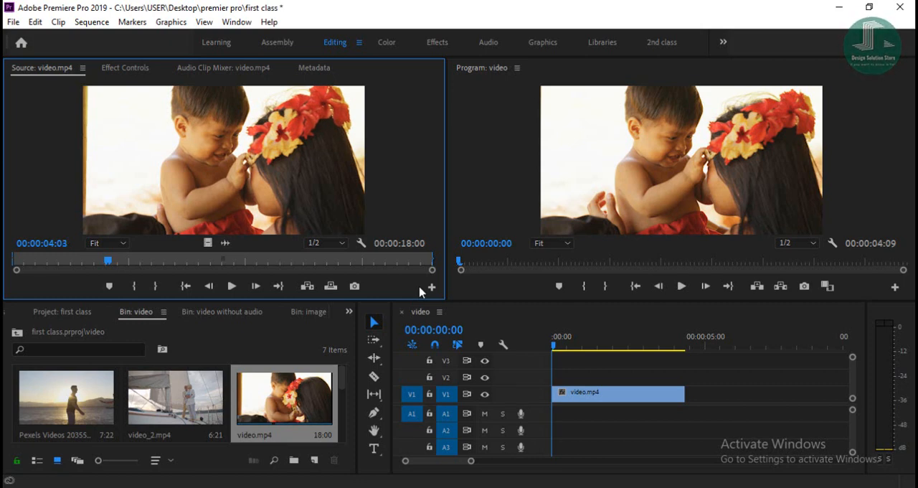
key(Left)
key(Left)
key(Left)
key(Left)
key(Left)
key(Left)
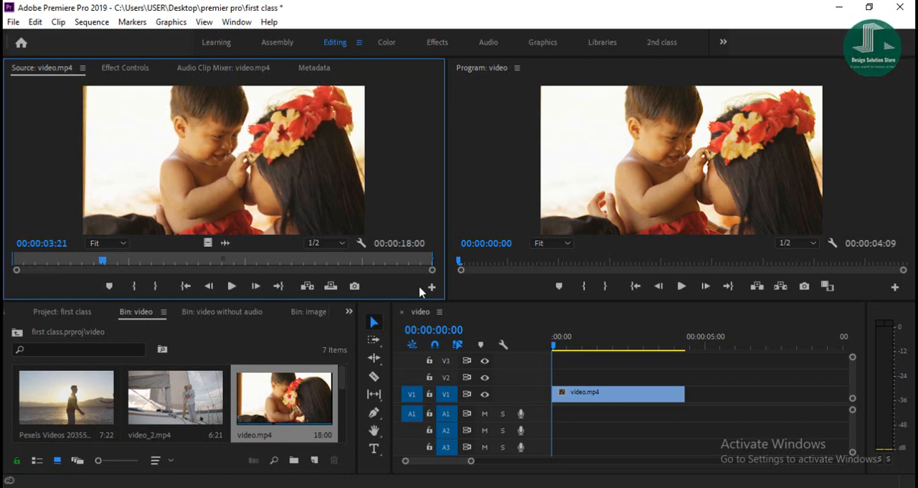
key(Left)
key(Left)
key(Left)
key(i)
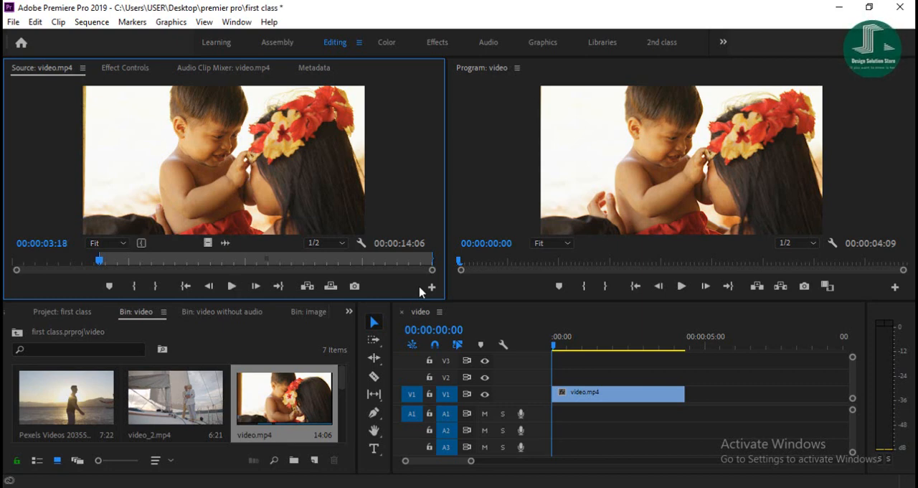
Play and step video.mp4 forward to mark its Out point at 00:00:08:12, and save the project.
key(space)
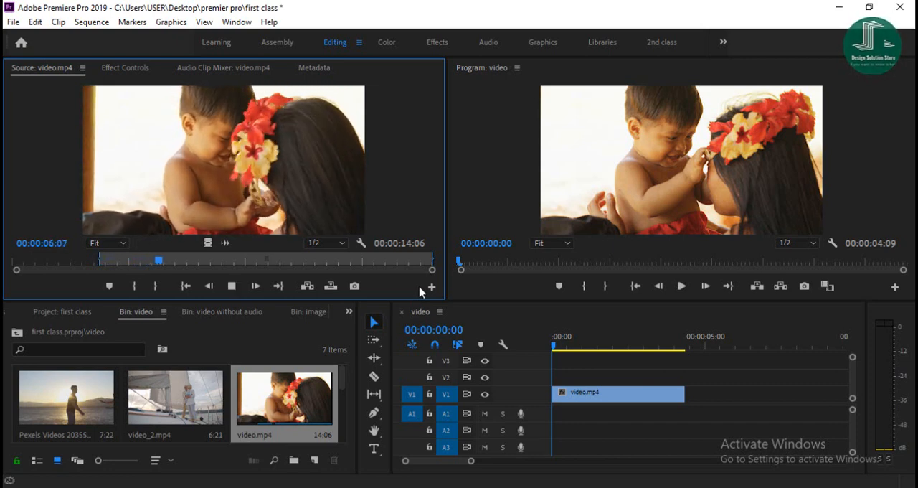
key(space)
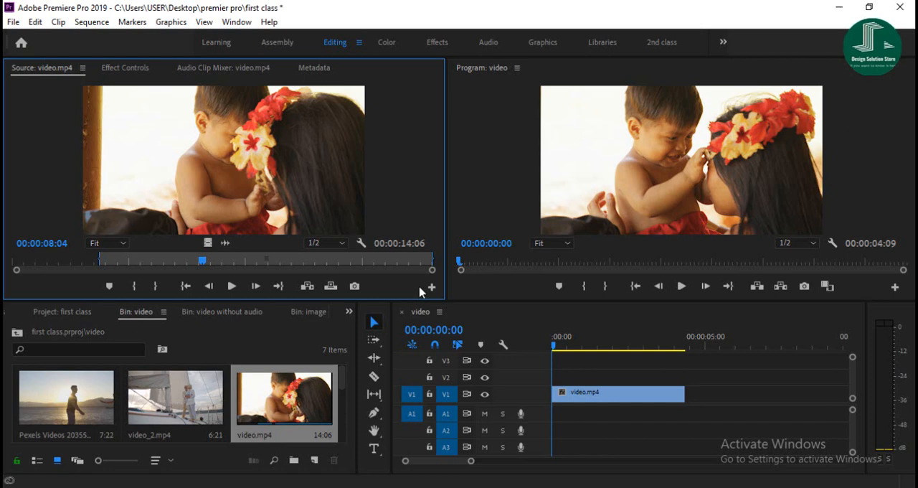
key(Right)
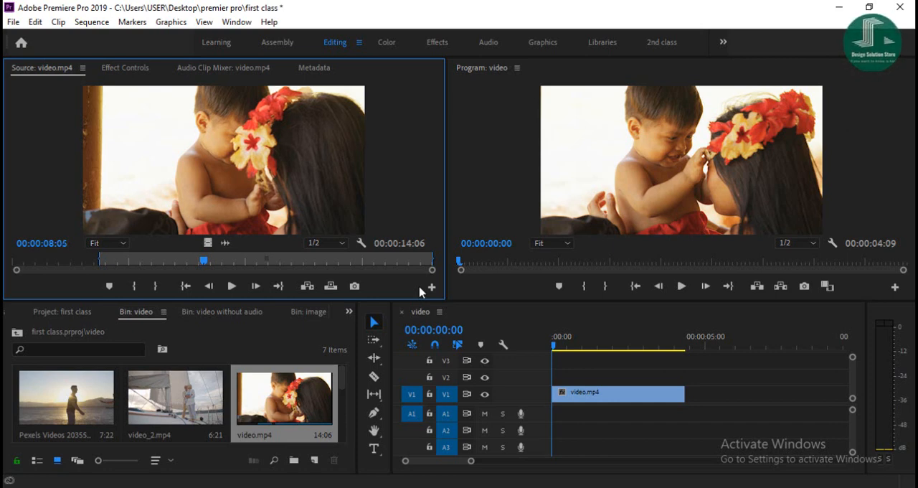
key(Right)
key(Right)
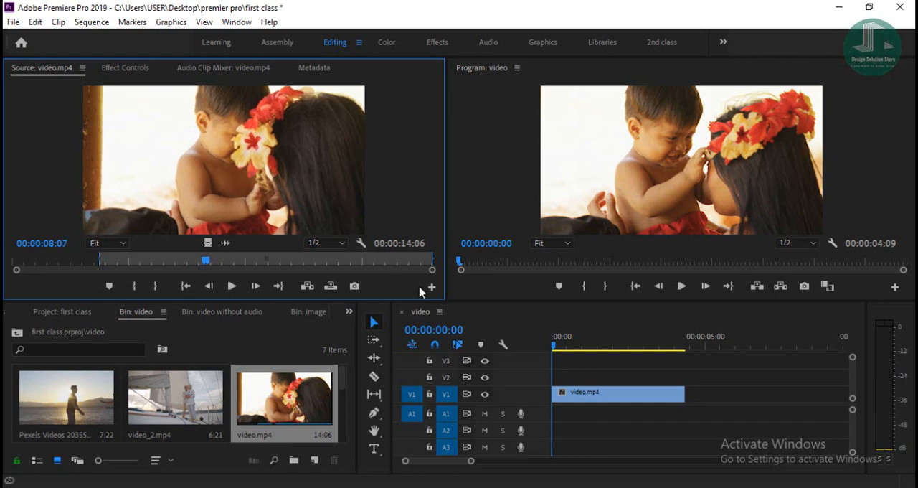
key(Right)
key(Right)
key(Right)
key(Right)
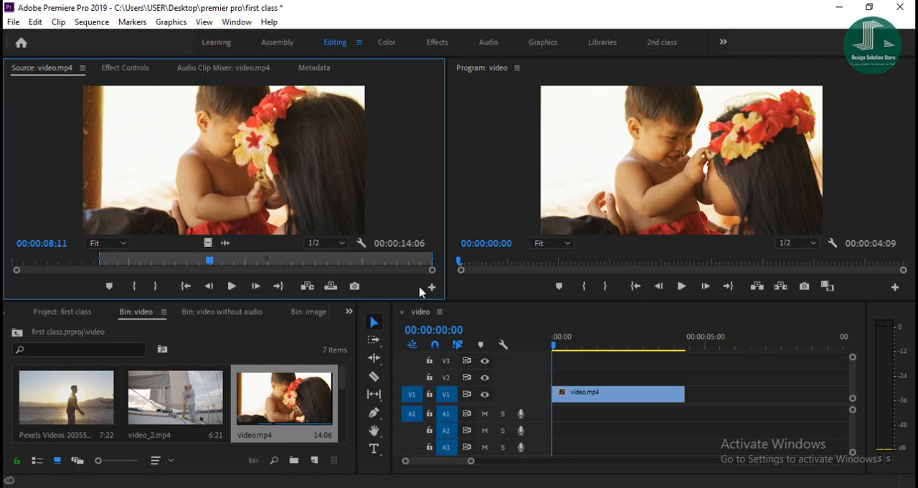
key(Right)
key(o)
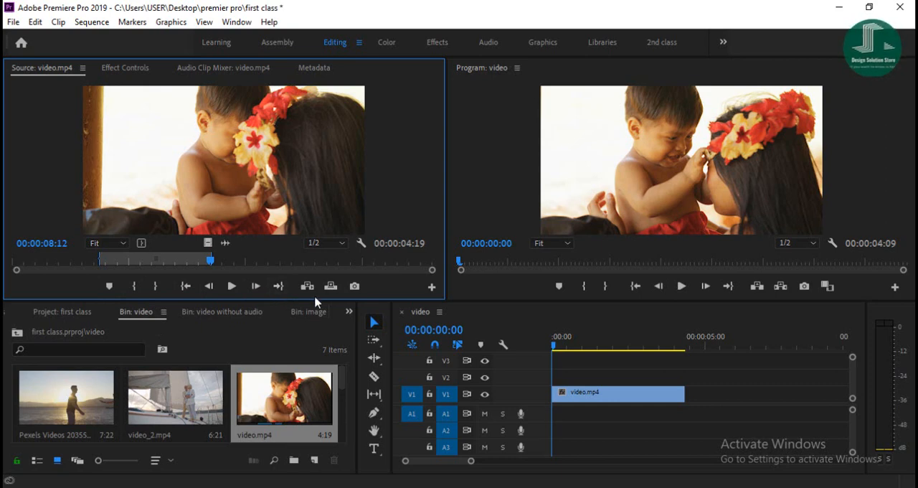
key(ctrl+s)
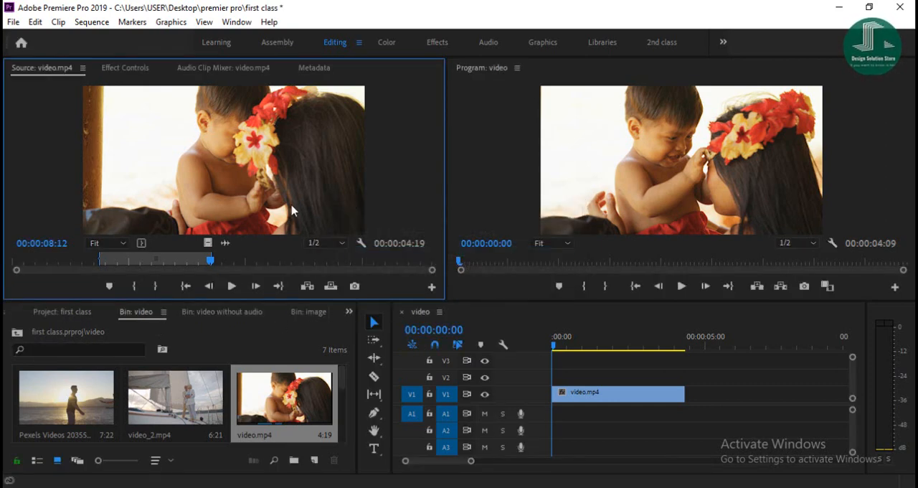
key(ctrl+s)
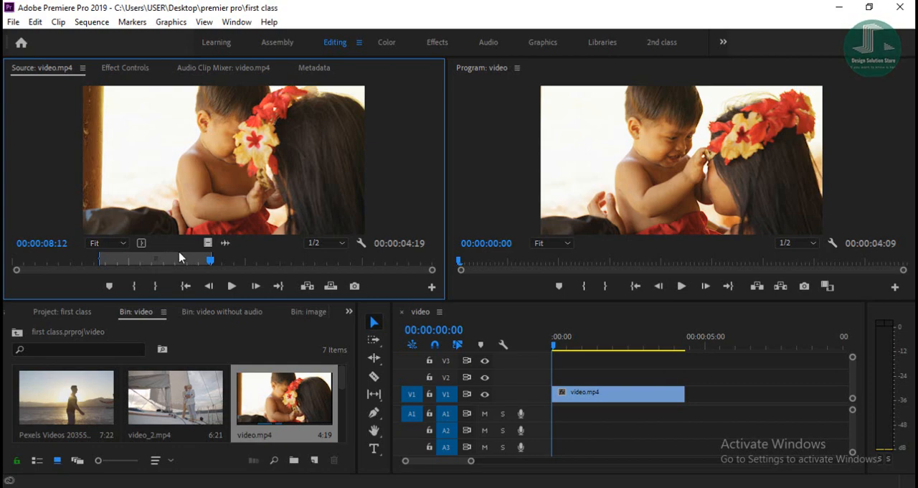
Review the application's keyboard shortcut layout for marking and playback commands, and close it without changes.
click(35, 22)
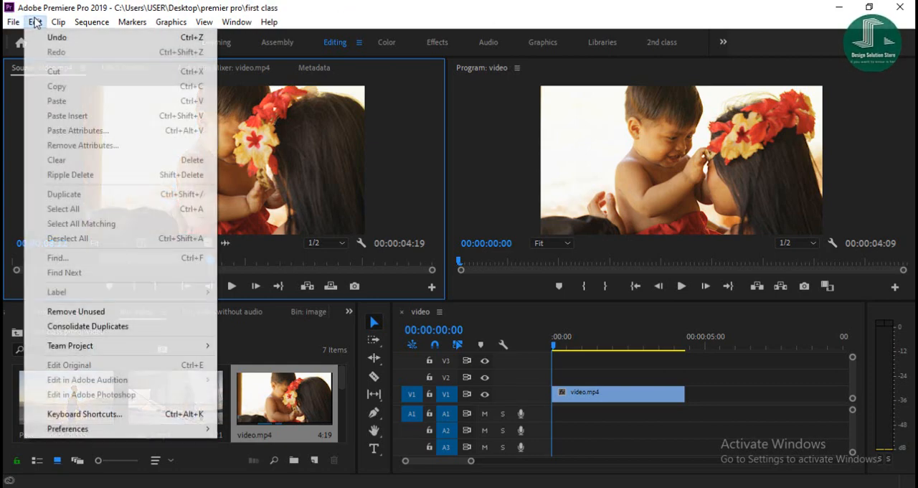
click(84, 414)
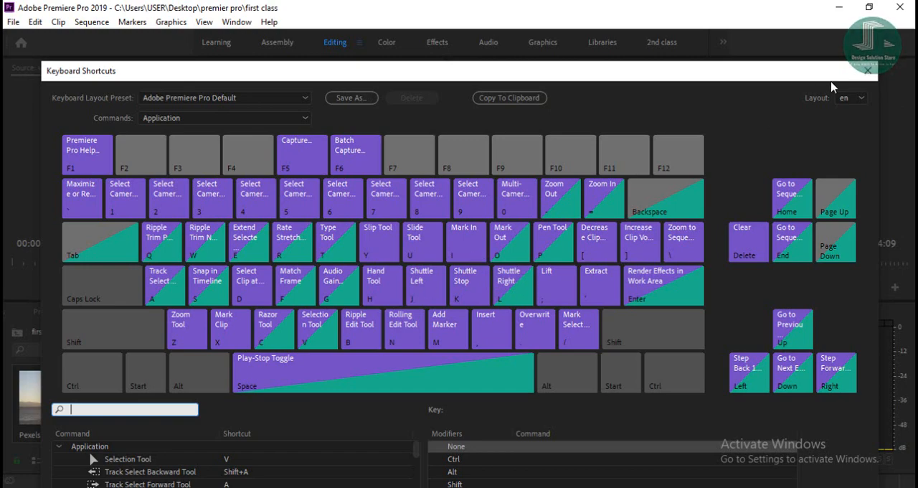
click(867, 77)
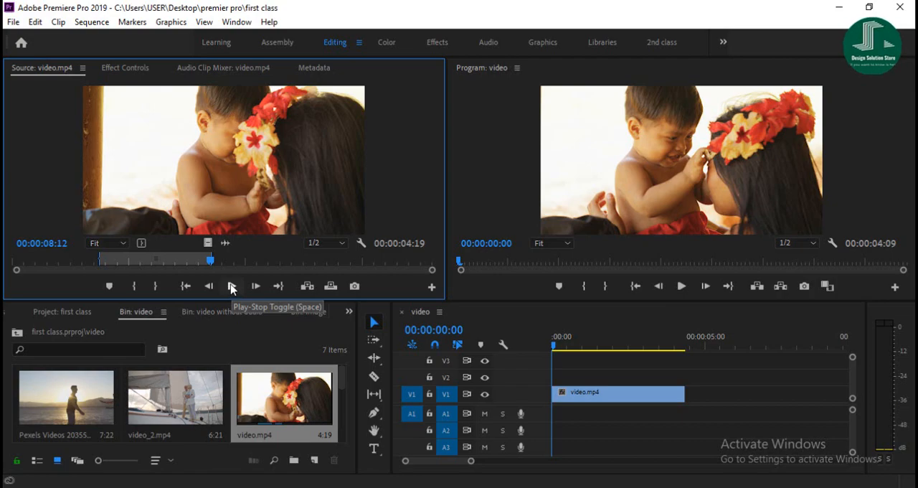
click(232, 286)
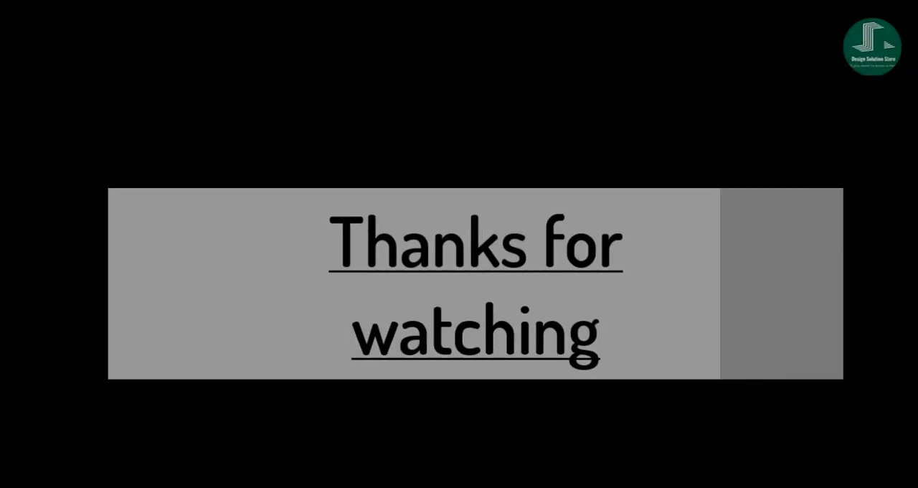